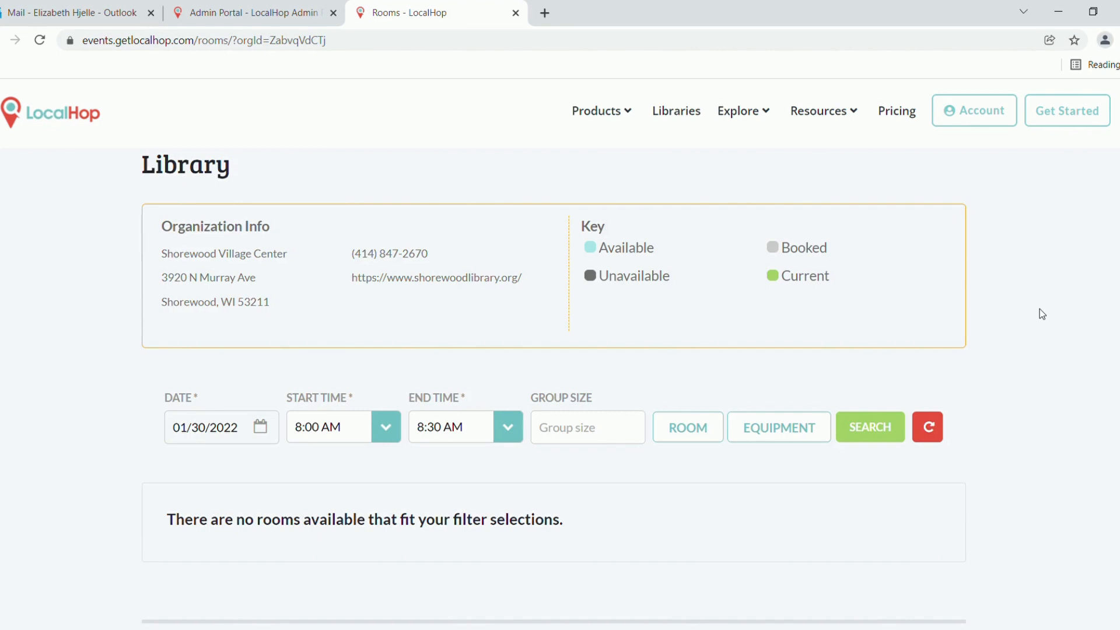
Advance the DATE calendar two months to March 2022 and pick the 19th
scroll(1039, 309, "down", 3)
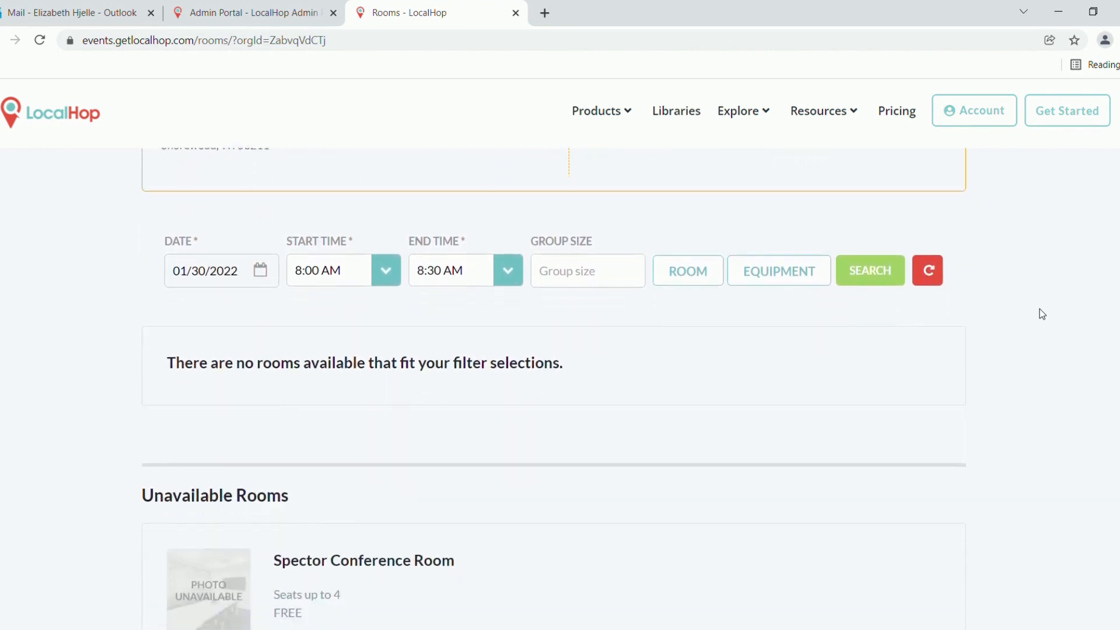
scroll(1040, 309, "down", 4)
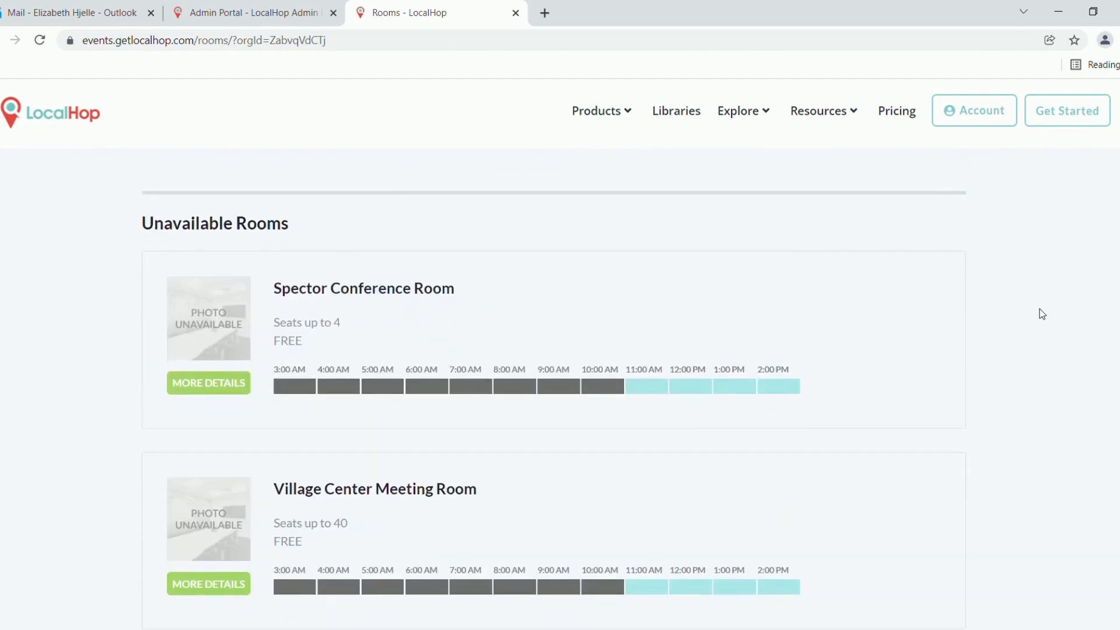
scroll(1039, 309, "down", 2)
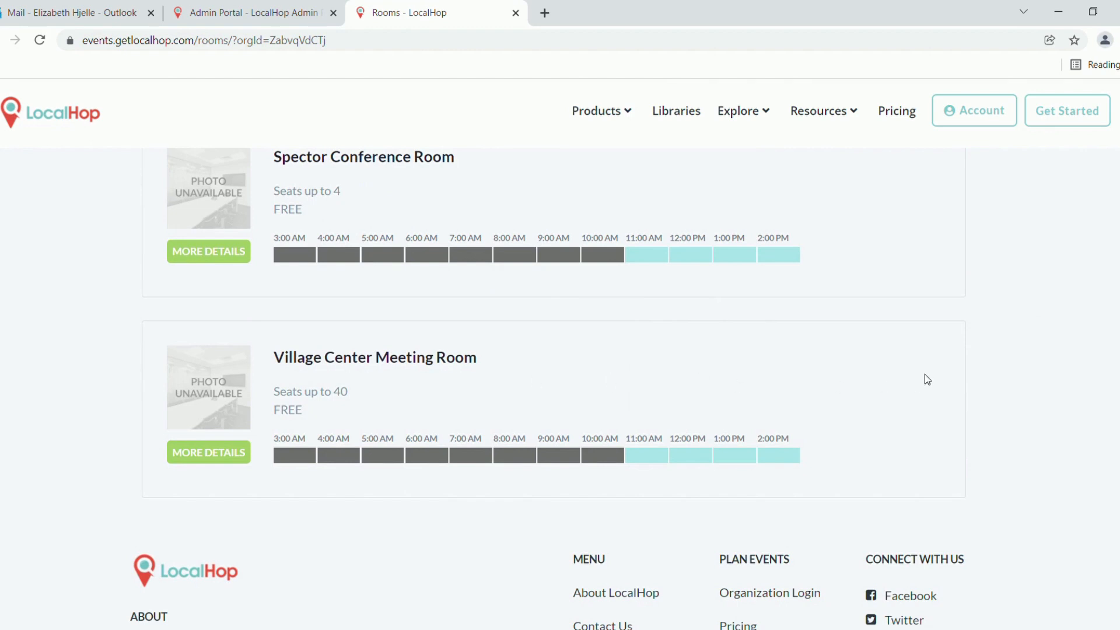
scroll(1069, 327, "up", 1)
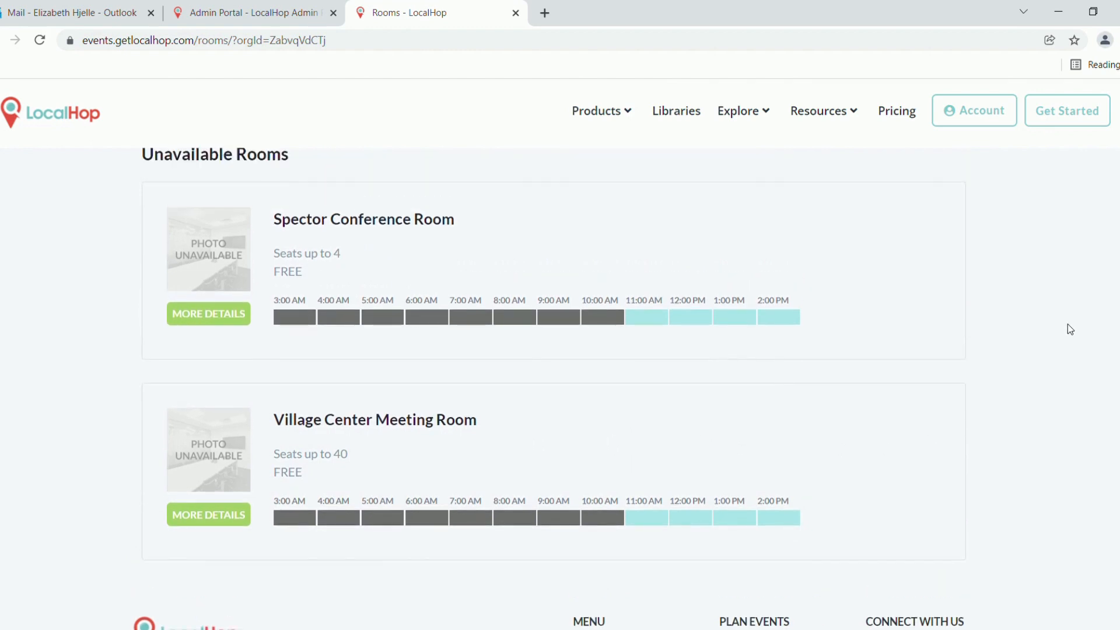
scroll(1068, 325, "up", 3)
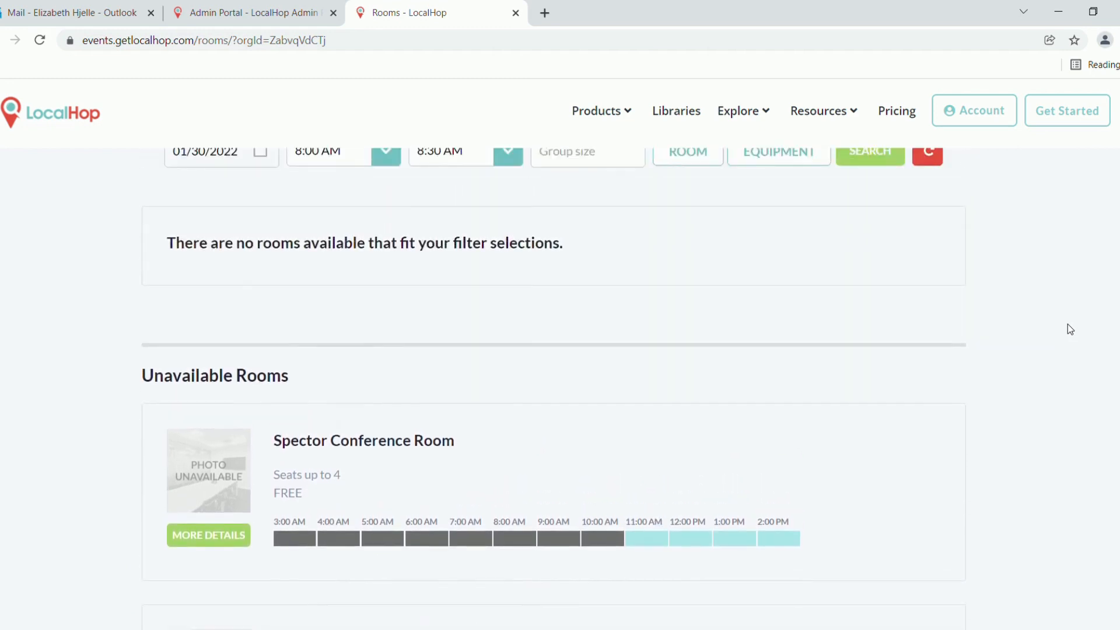
scroll(1070, 329, "up", 2)
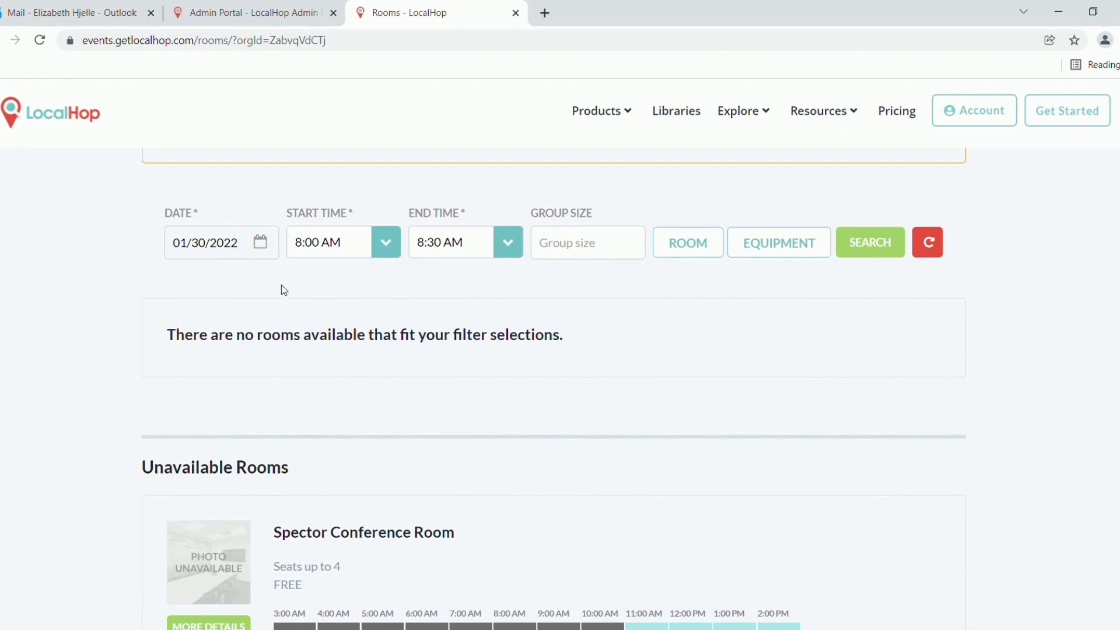
left_click(261, 243)
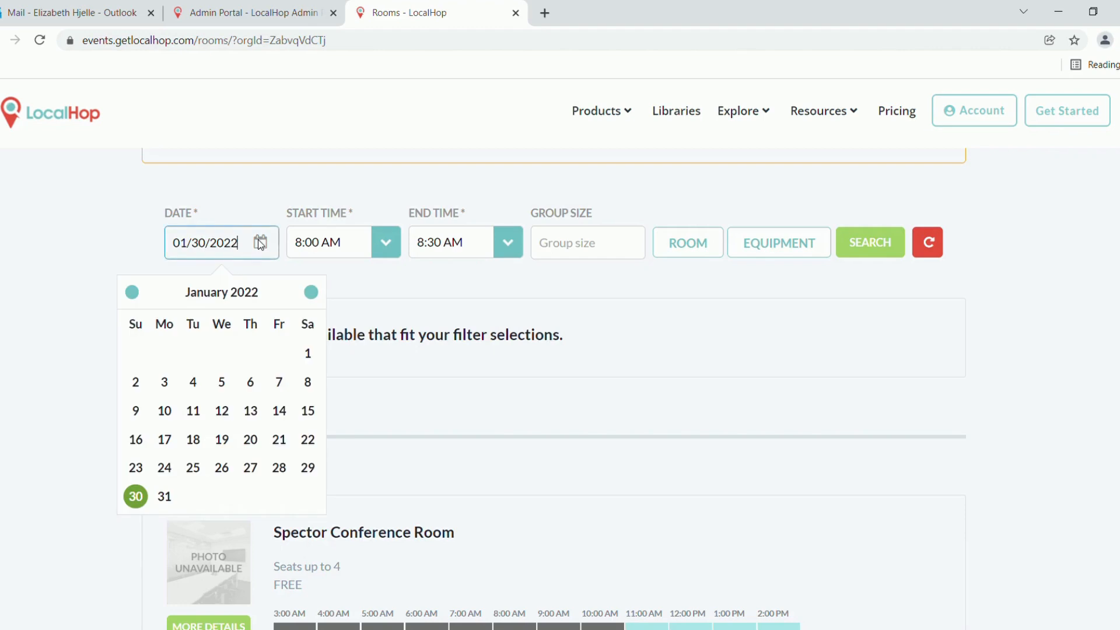
left_click(313, 293)
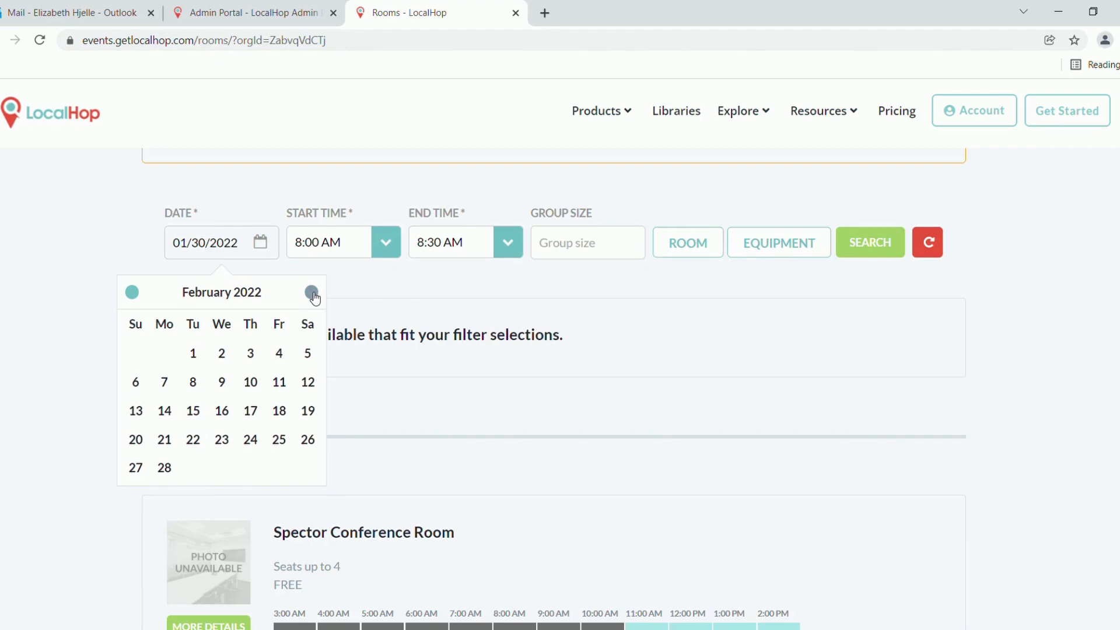
left_click(314, 297)
scroll(544, 534, "down", 1)
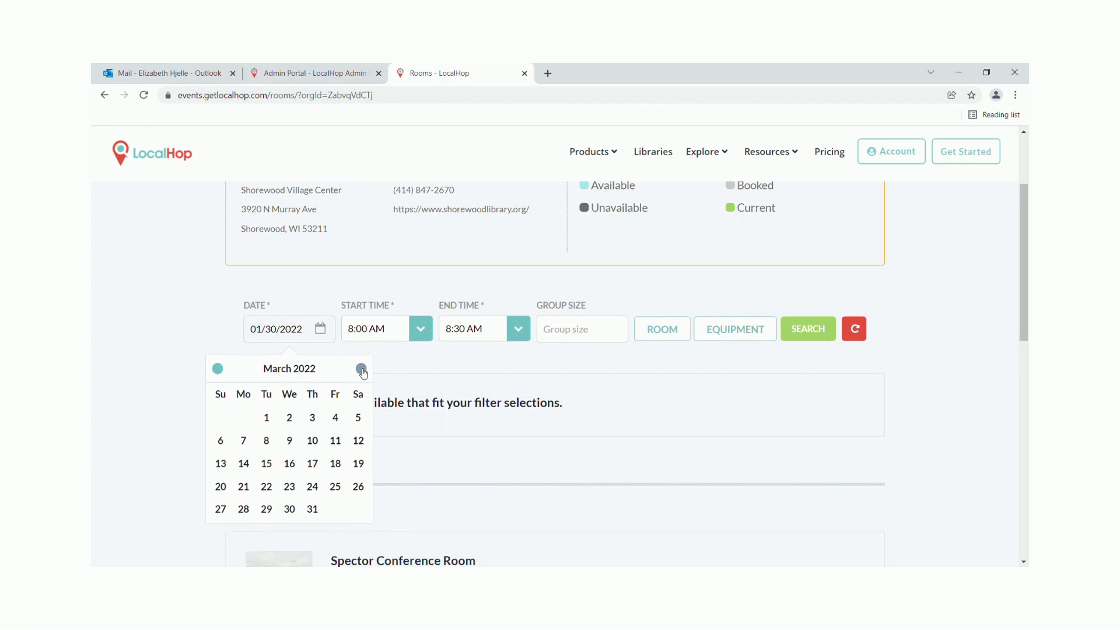
left_click(358, 464)
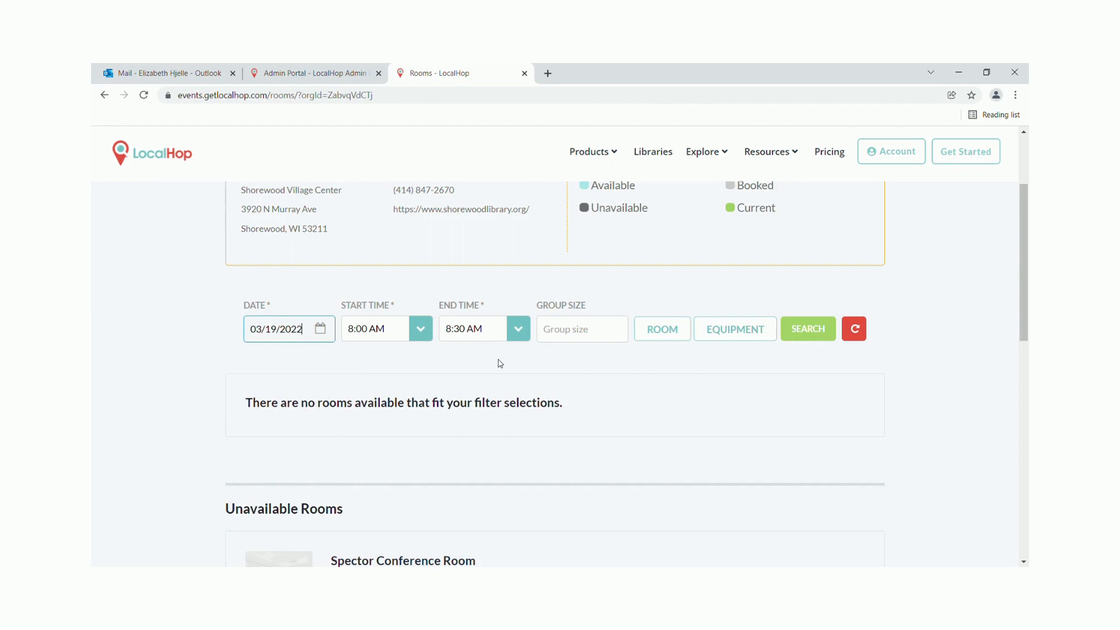
scroll(500, 364, "down", 4)
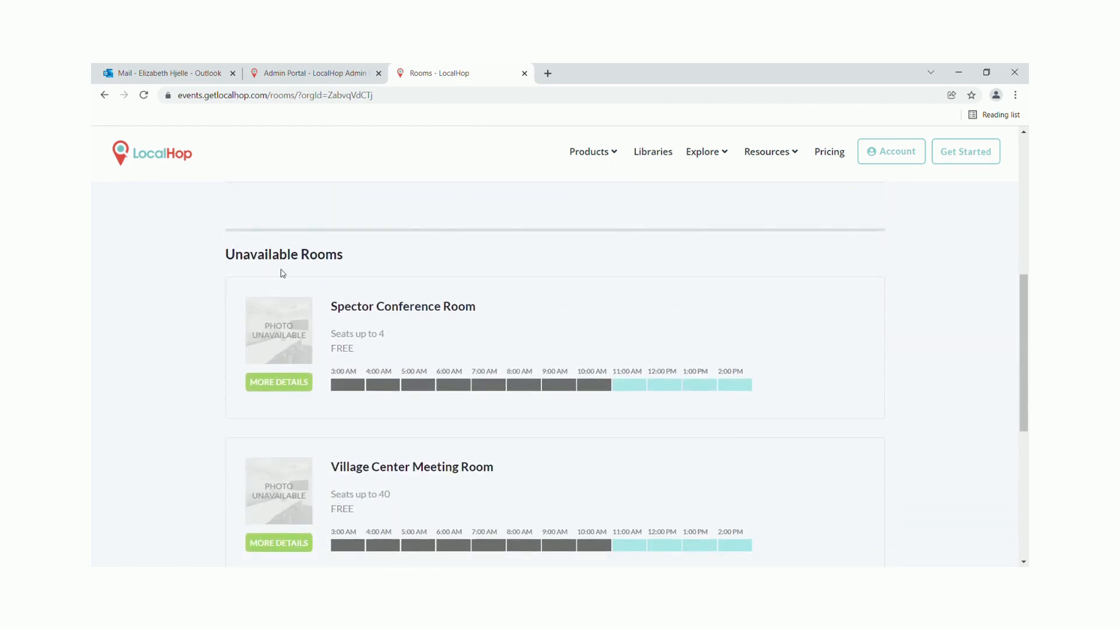
scroll(206, 427, "down", 1)
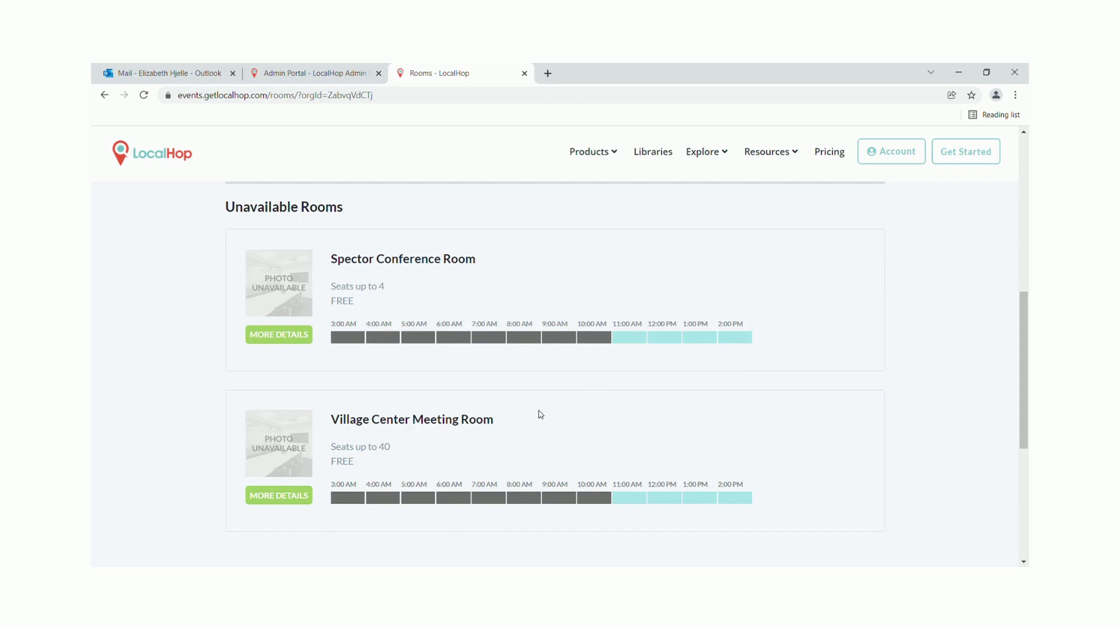
scroll(540, 415, "up", 3)
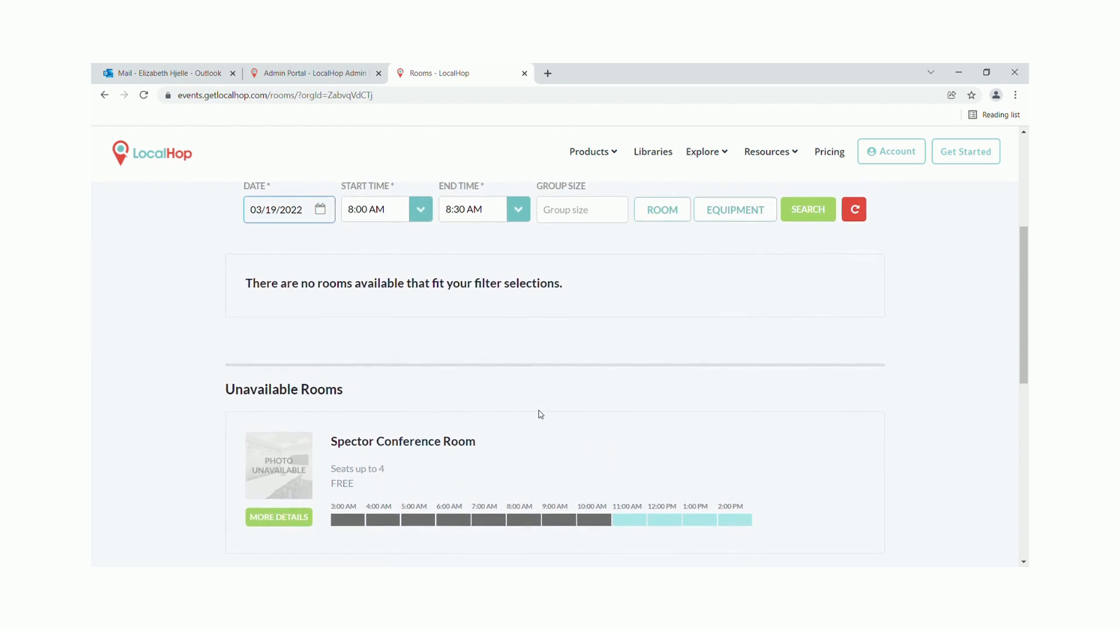
Set the search start time to 1:00 PM and end time to 2:00 PM
left_click(421, 217)
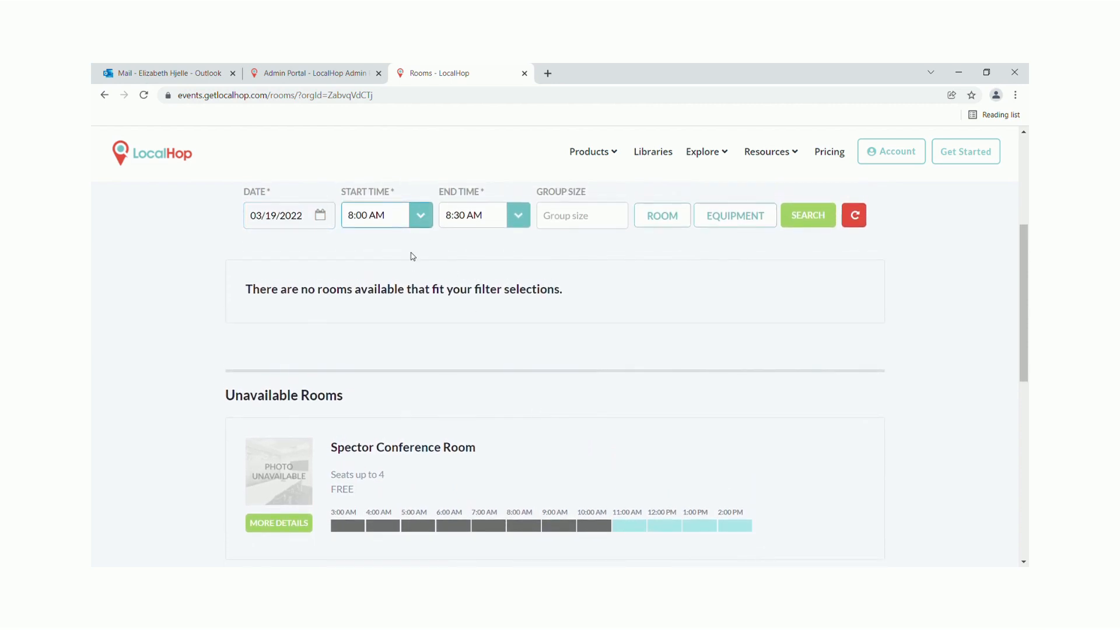
left_click(355, 217)
left_click(376, 321)
left_click(467, 225)
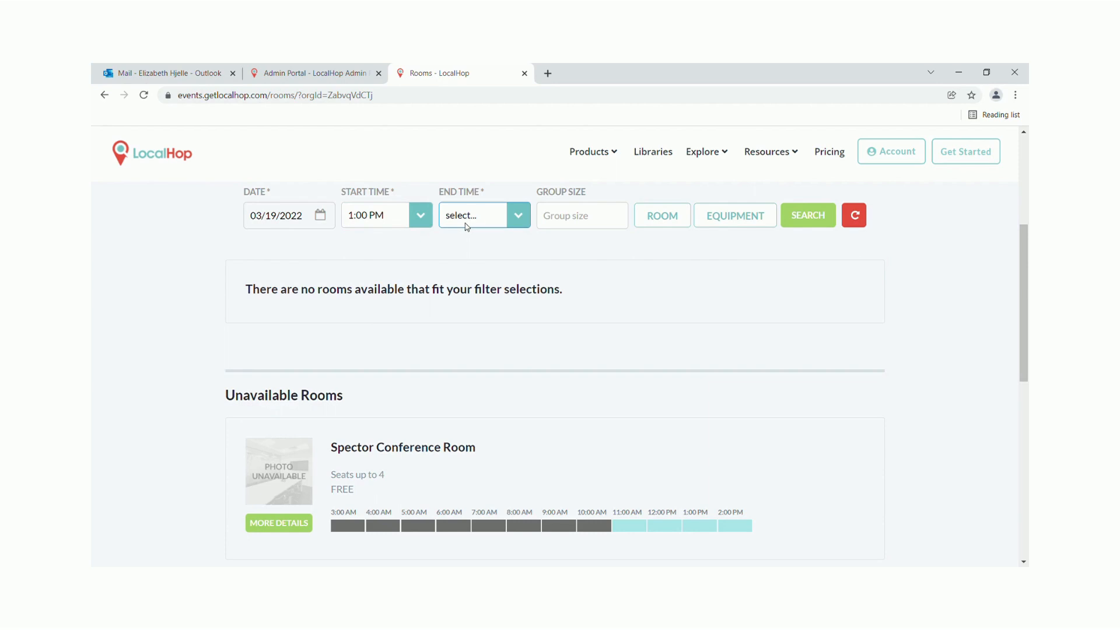
left_click(466, 225)
left_click(550, 252)
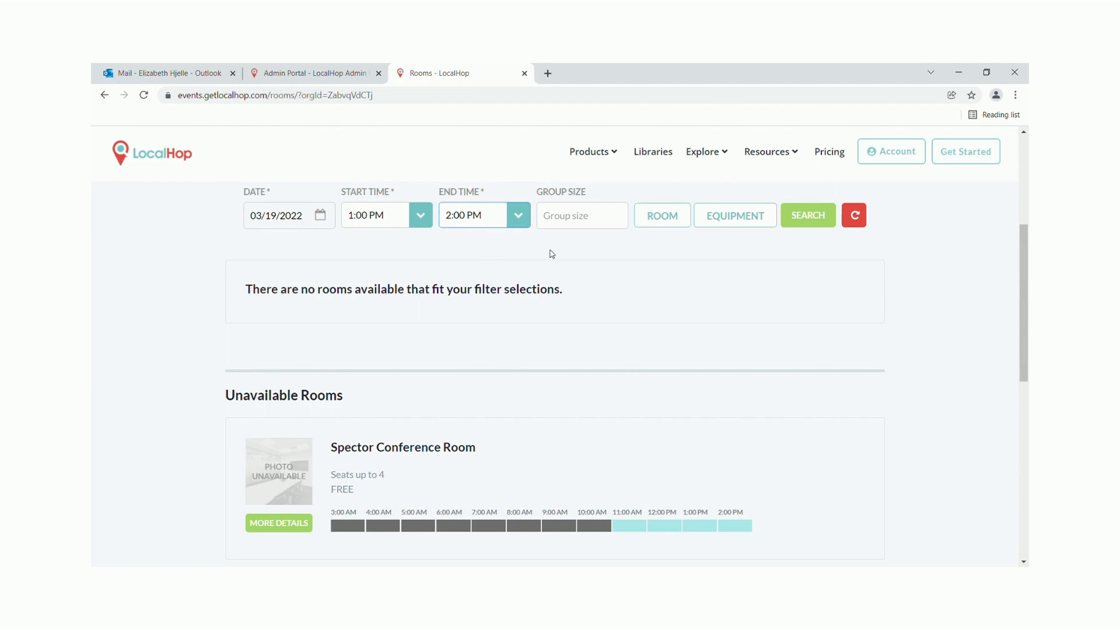
Enter a group size of 4
left_click(578, 225)
type("4")
left_click(645, 261)
Leave the Room and Equipment filters empty and run the search for 03/19/2022
left_click(665, 220)
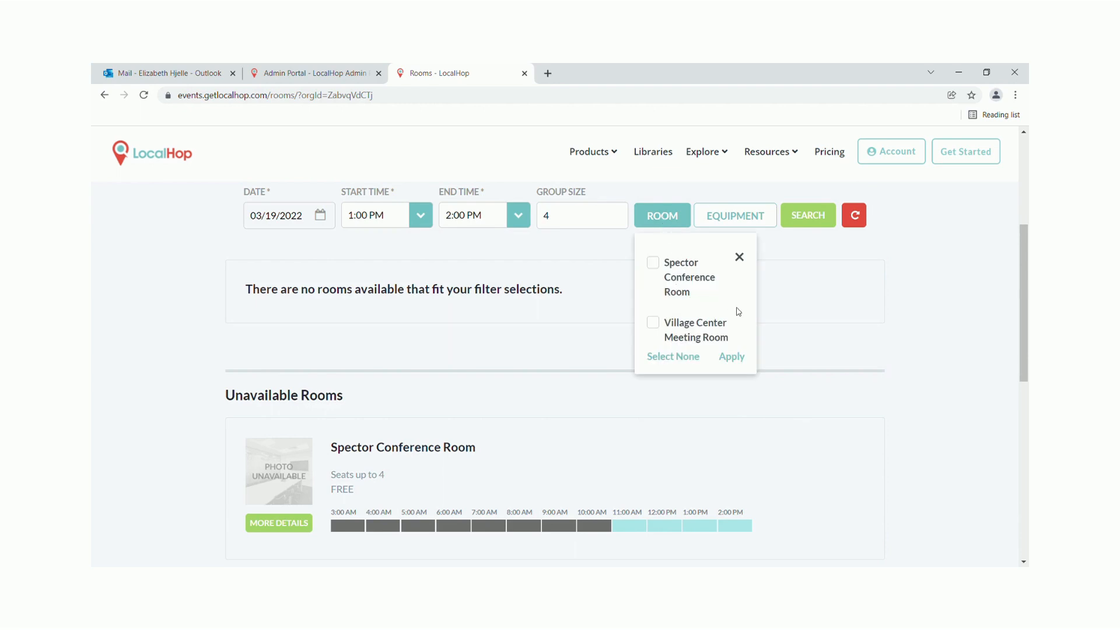
left_click(739, 258)
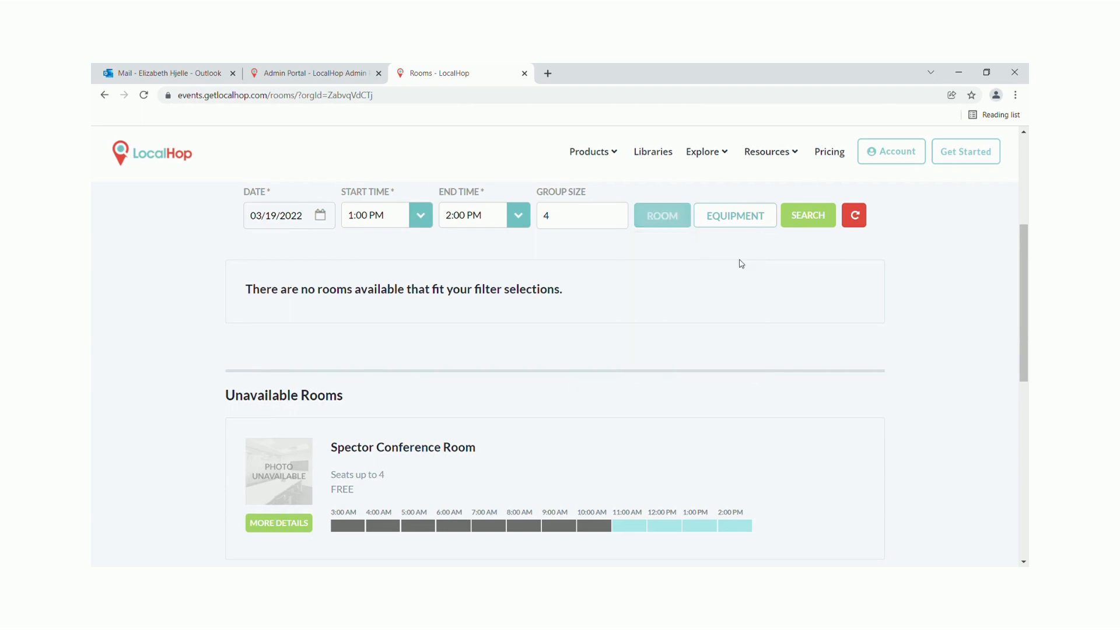
left_click(741, 218)
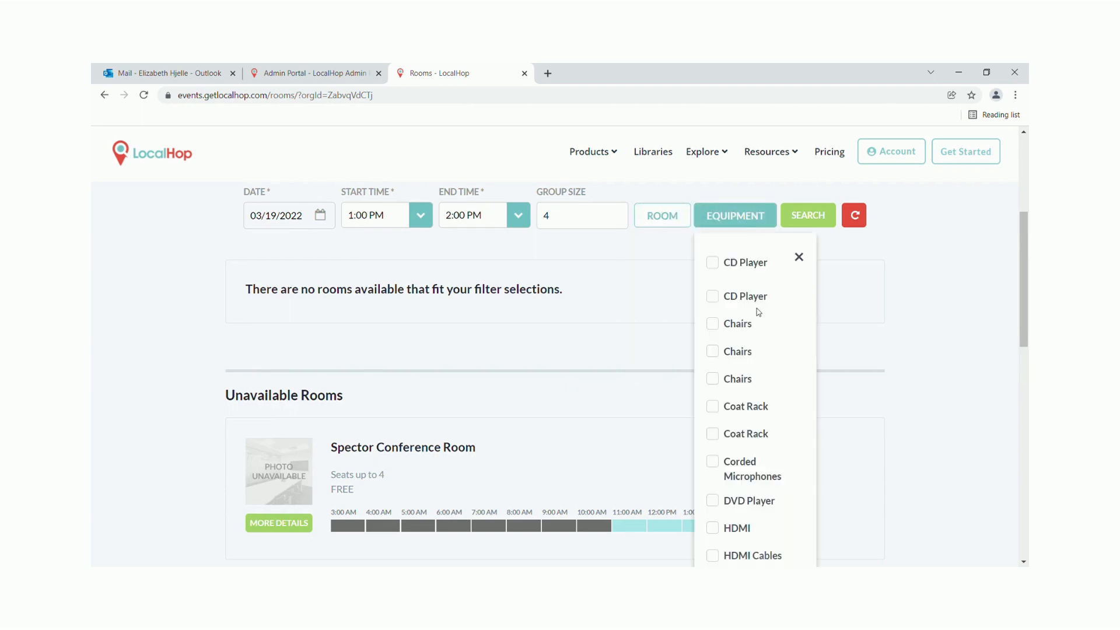
left_click(798, 257)
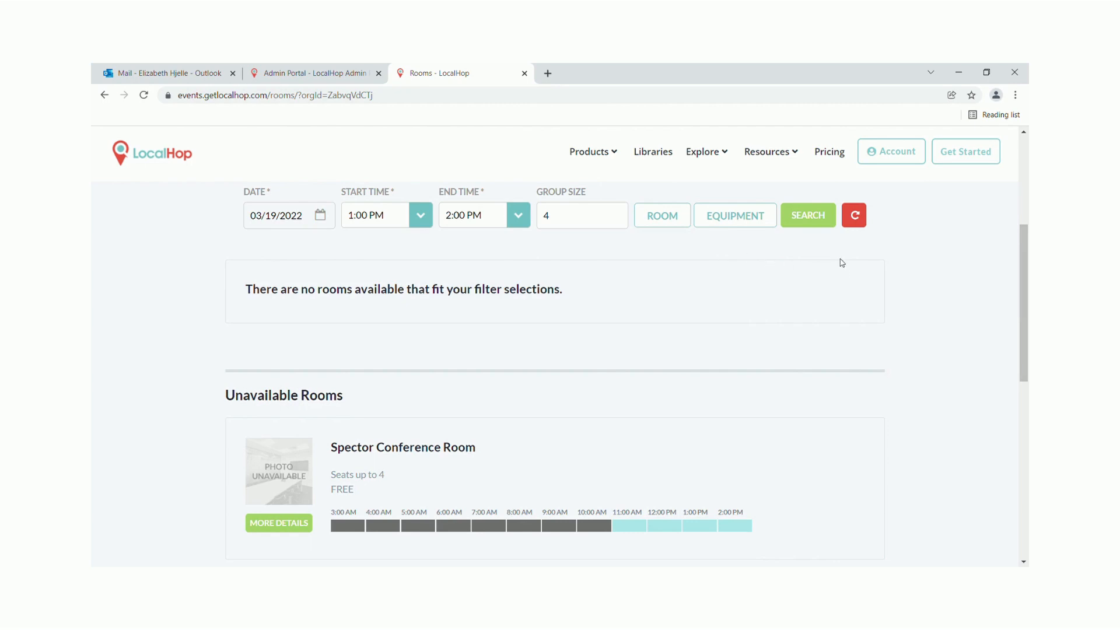
left_click(823, 223)
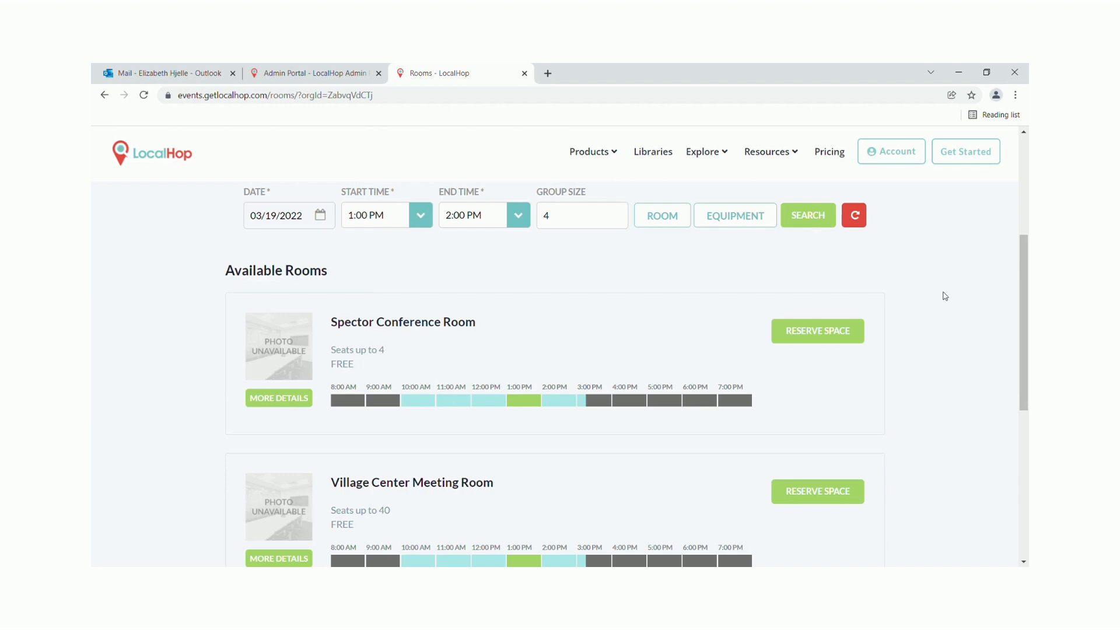
Scroll through the Available Rooms results showing Spector Conference Room and Village Center Meeting Room
scroll(945, 296, "down", 1)
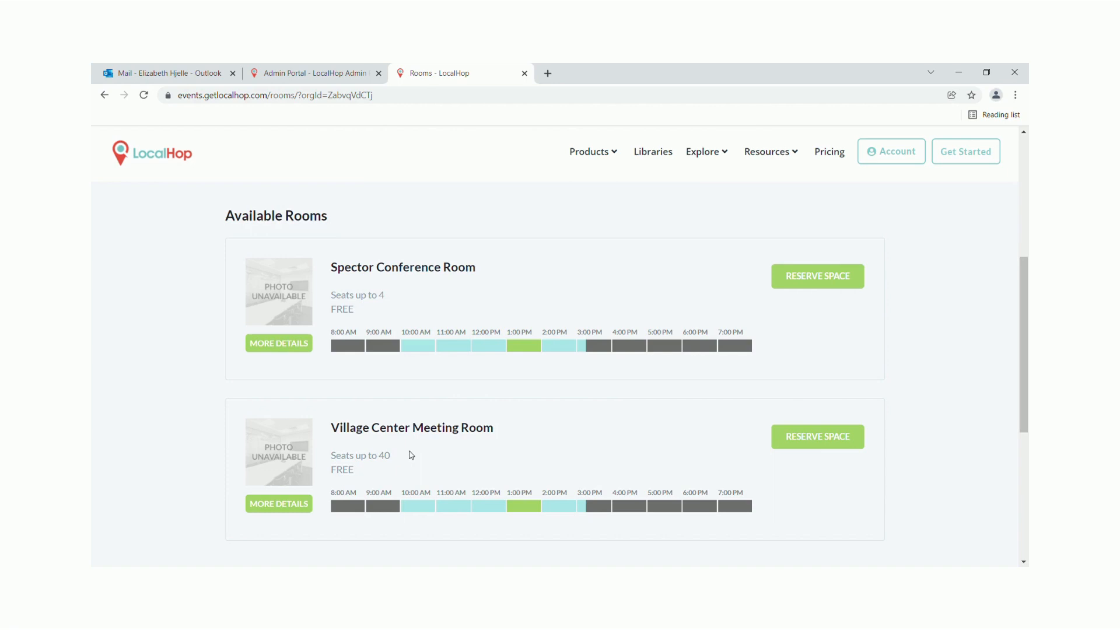
scroll(411, 455, "down", 1)
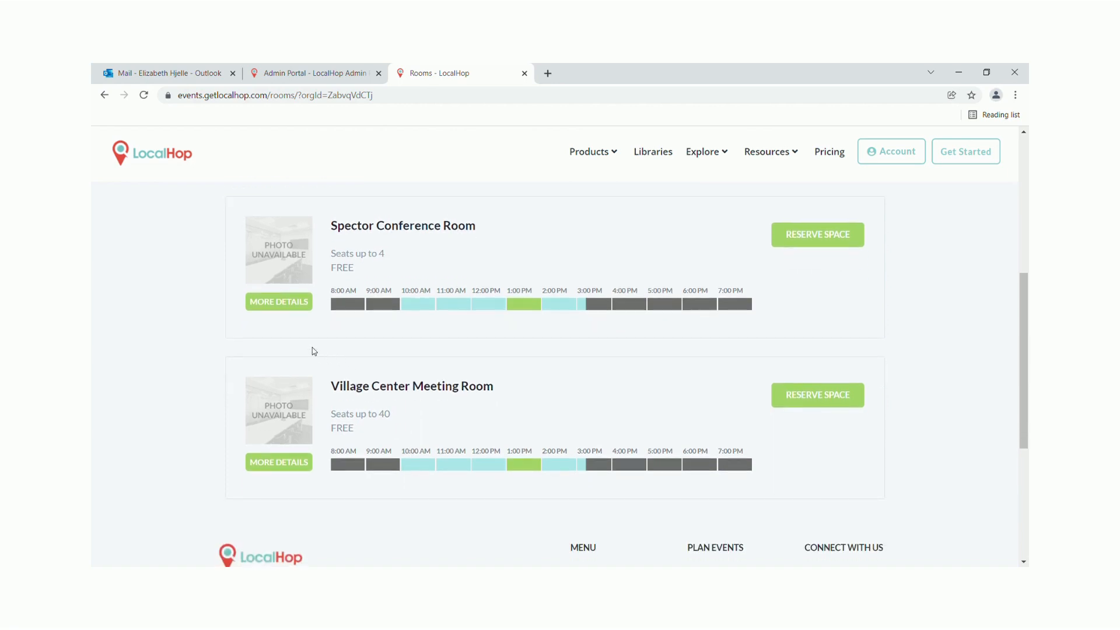
Expand MORE DETAILS on the Spector Conference Room and Village Center Meeting Room cards
left_click(292, 306)
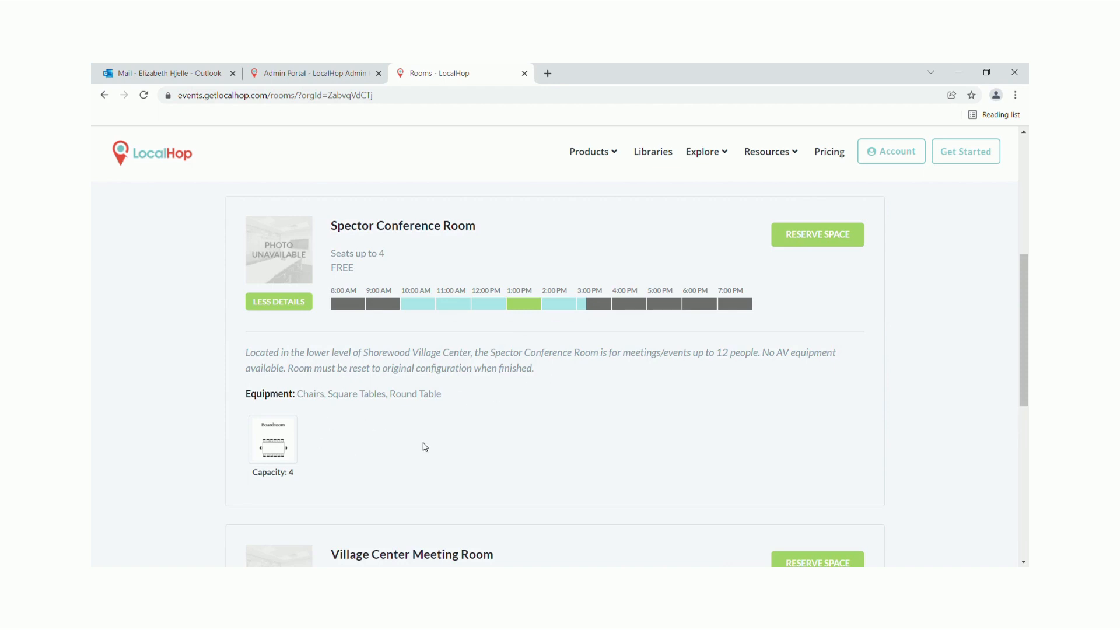
scroll(421, 445, "down", 4)
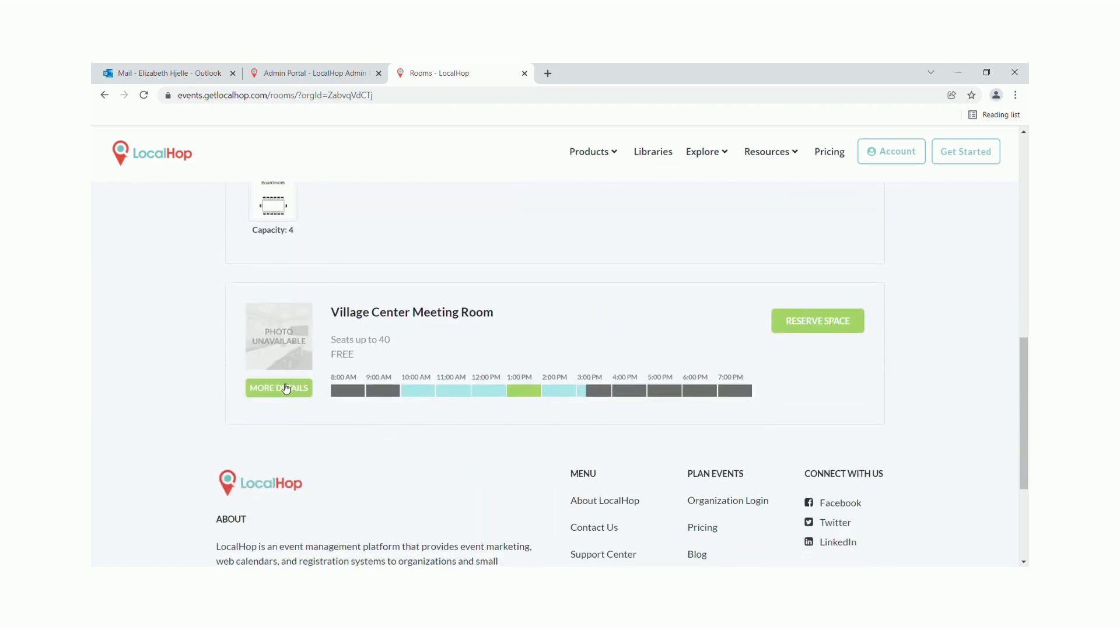
left_click(286, 389)
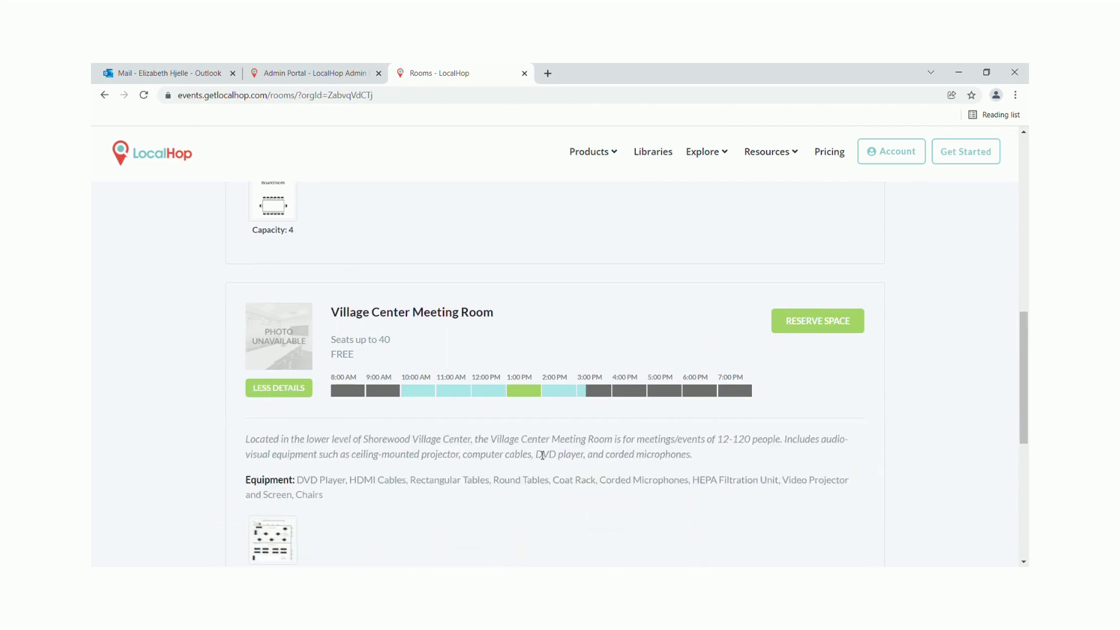
scroll(542, 455, "down", 1)
scroll(542, 455, "up", 3)
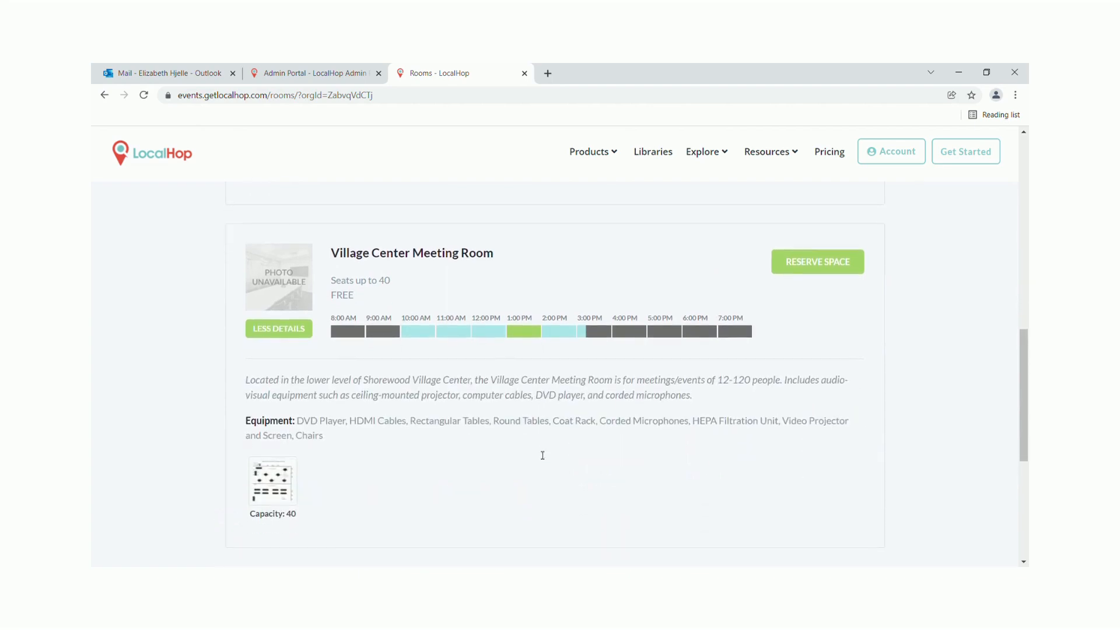
scroll(485, 491, "up", 4)
scroll(484, 491, "down", 1)
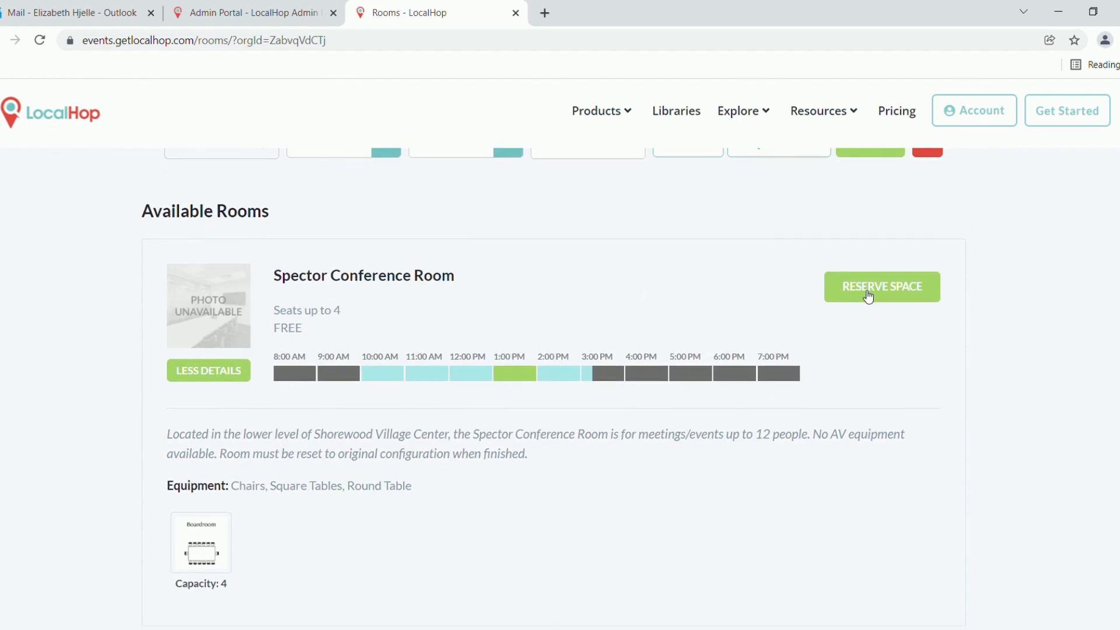
Start a reservation for the Spector Conference Room, bringing up the account dialog
left_click(903, 297)
left_click(903, 304)
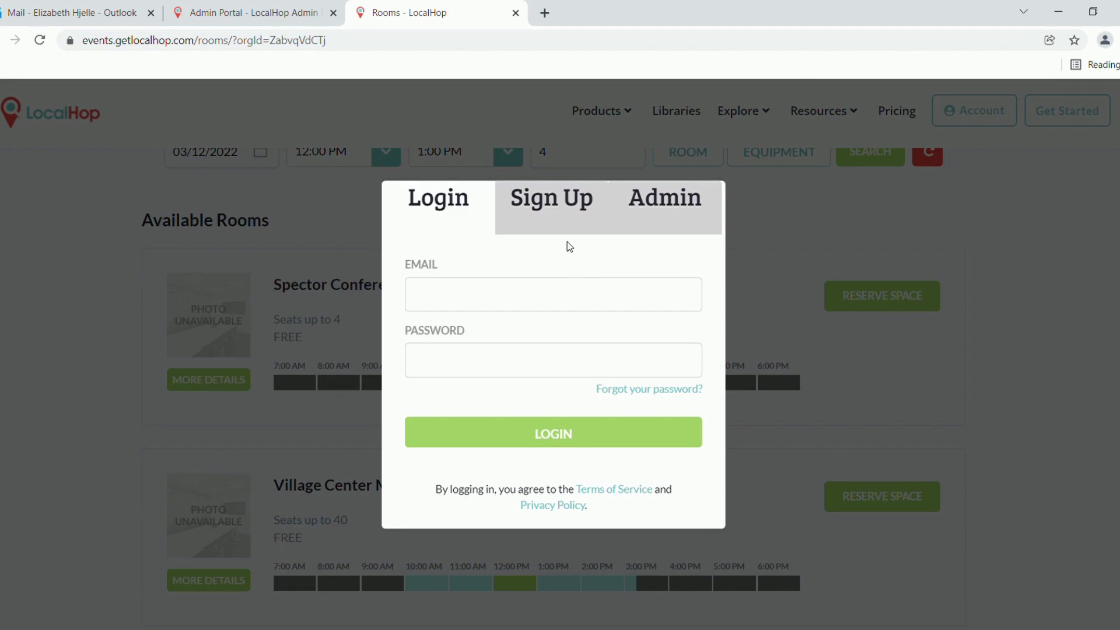
left_click(558, 202)
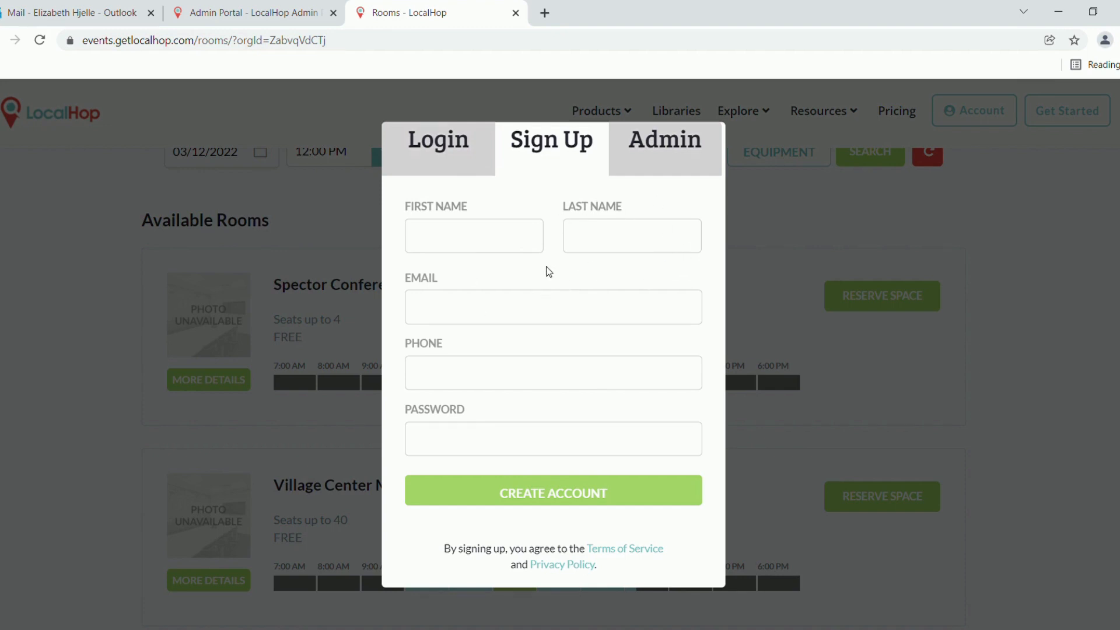
Switch to the login form and enter the account e-mail and password
left_click(432, 154)
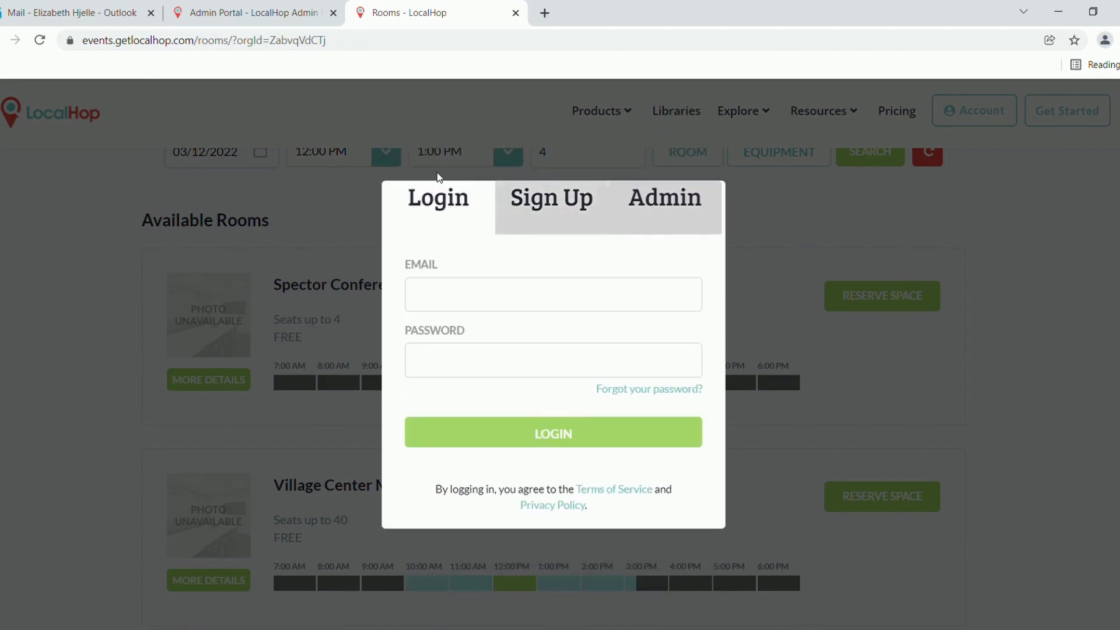
left_click(479, 304)
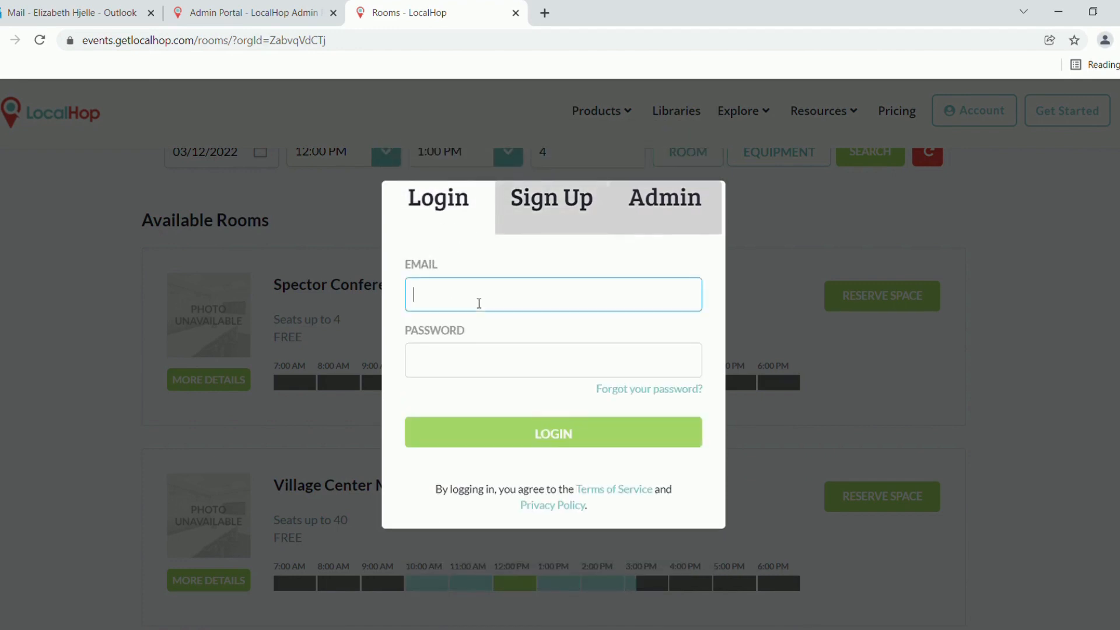
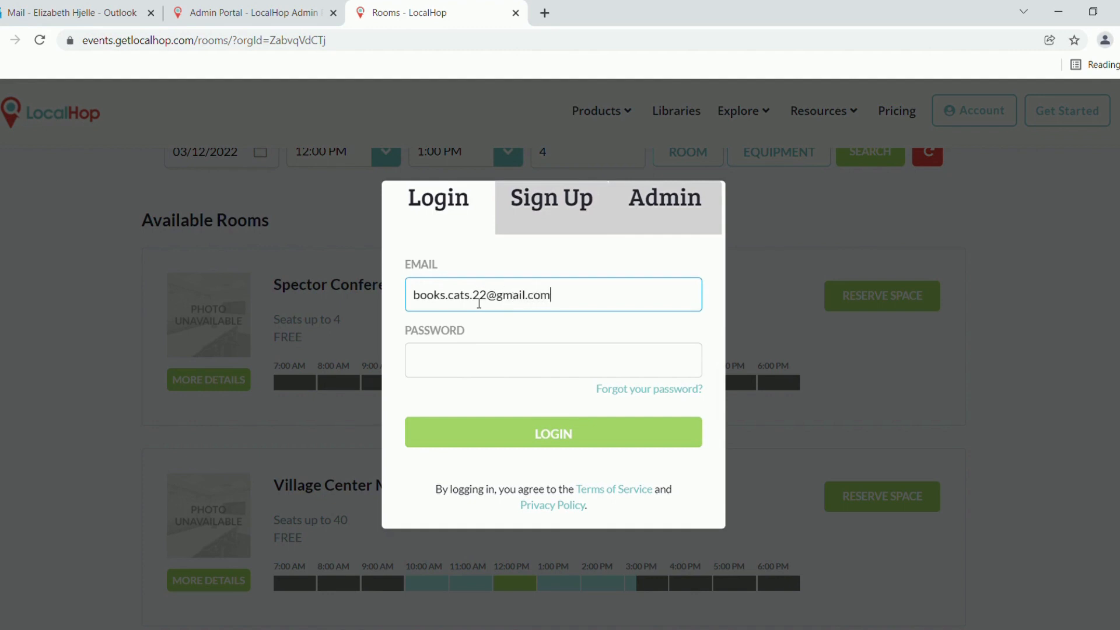
type("•")
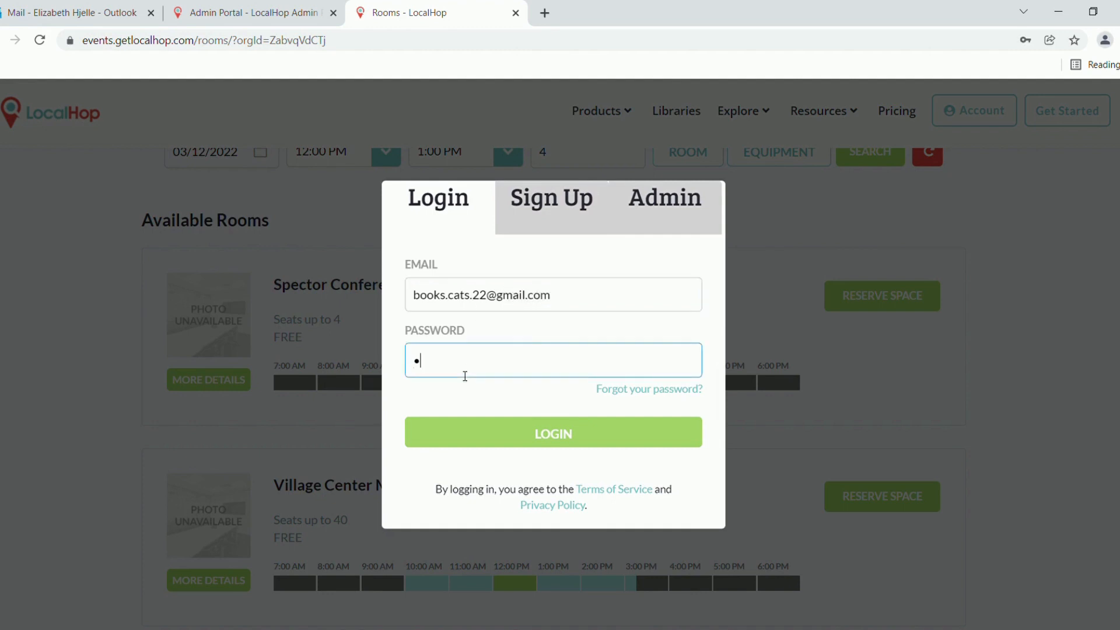
type("•••••••••")
Log in, keep the 03/12/2022 12:00–1:00 PM slot, and choose Boardroom layout for 4 guests
left_click(535, 443)
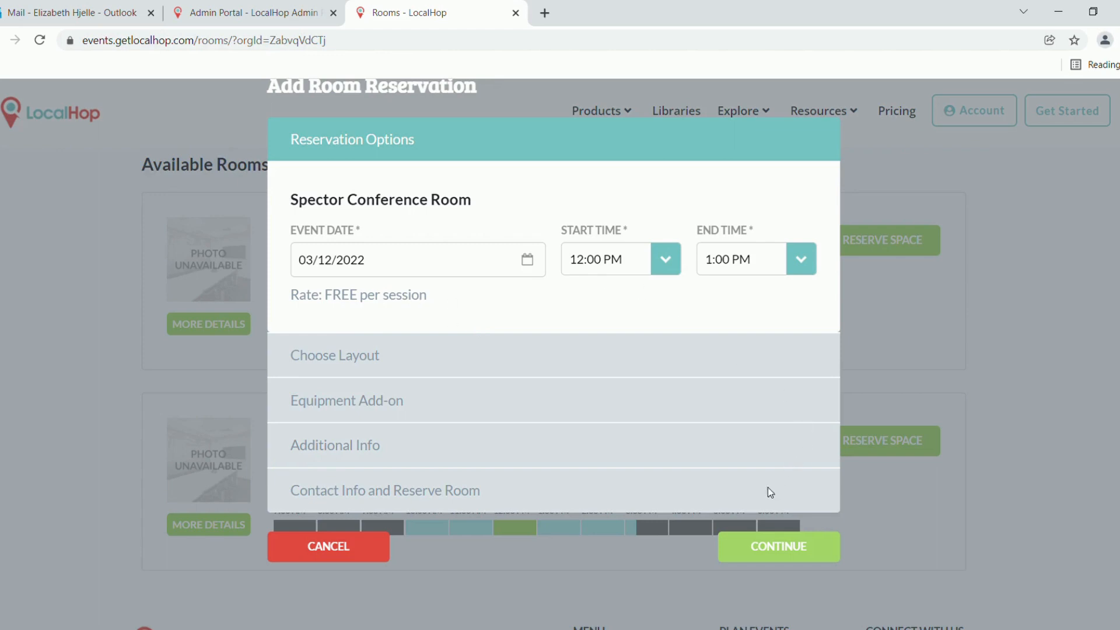
left_click(780, 546)
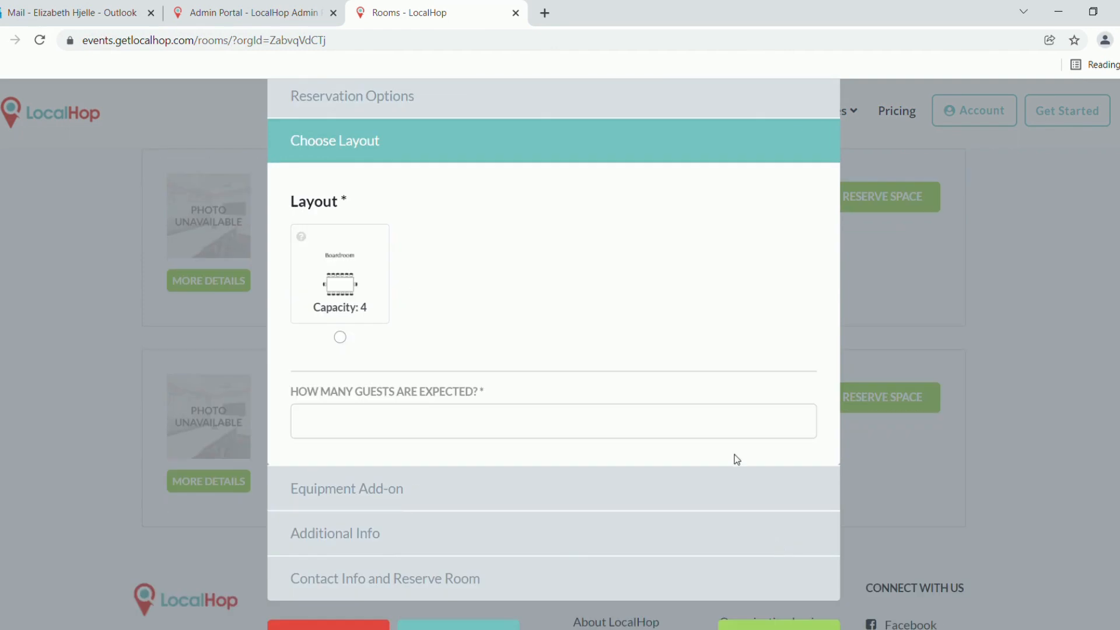
left_click(344, 344)
left_click(381, 424)
type("4")
scroll(644, 392, "down", 1)
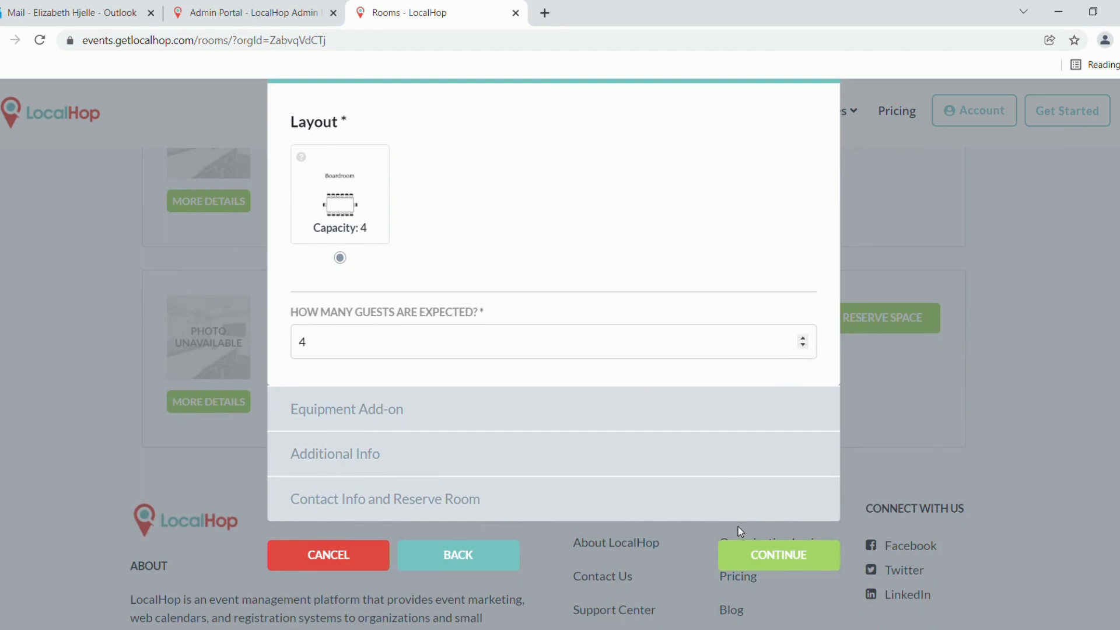
left_click(775, 556)
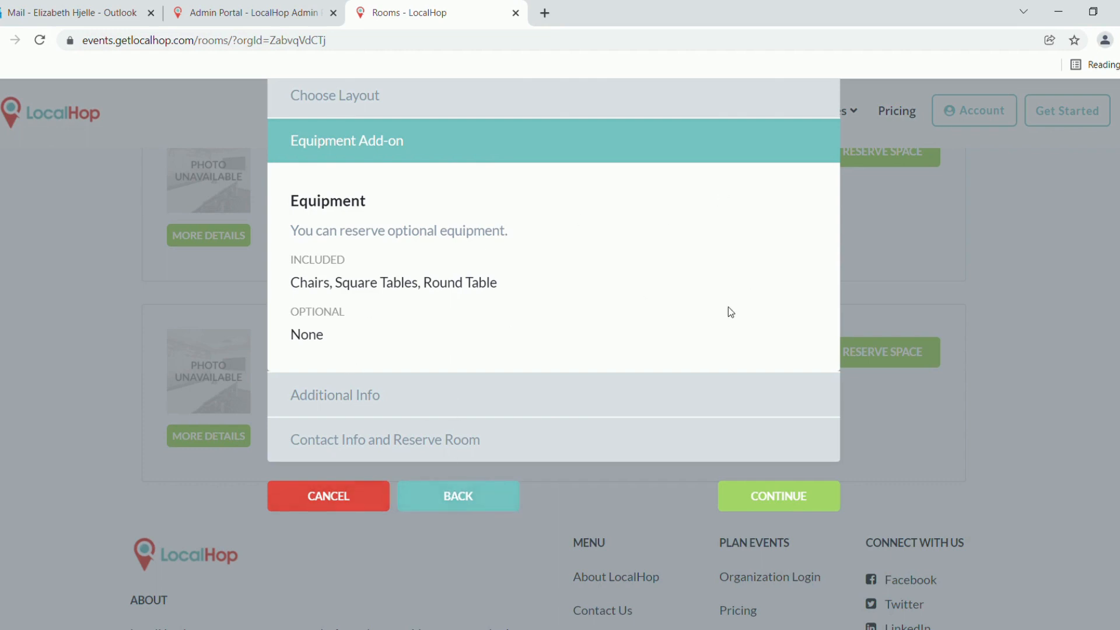
Continue to Additional Info and tick the Meeting Room Policy and room setup/reset agreements
left_click(765, 504)
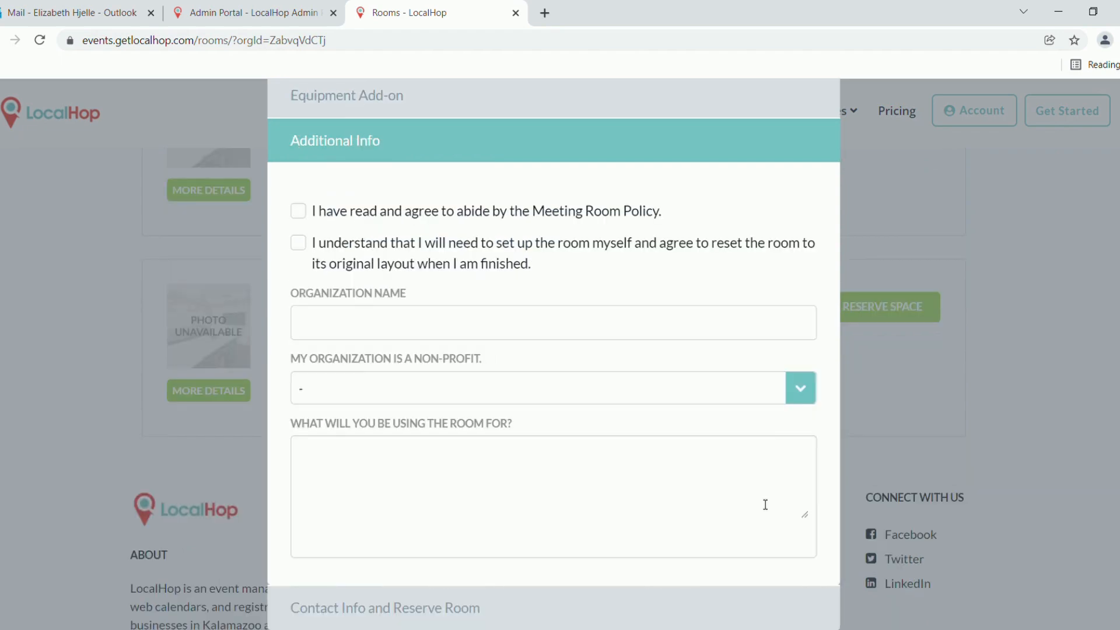
scroll(595, 275, "down", 3)
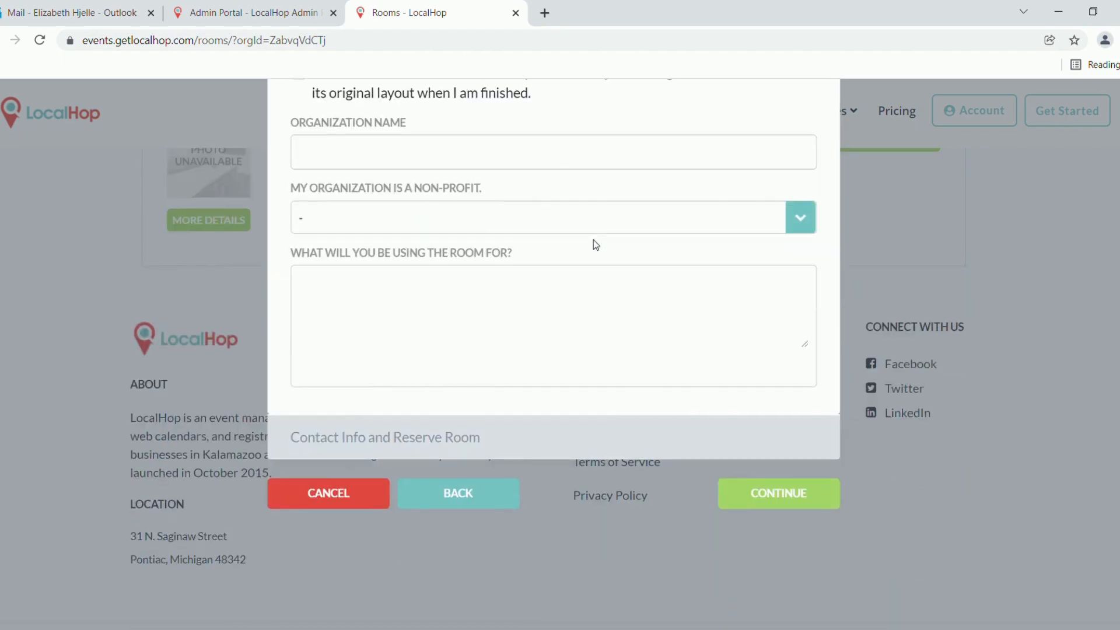
scroll(596, 243, "up", 3)
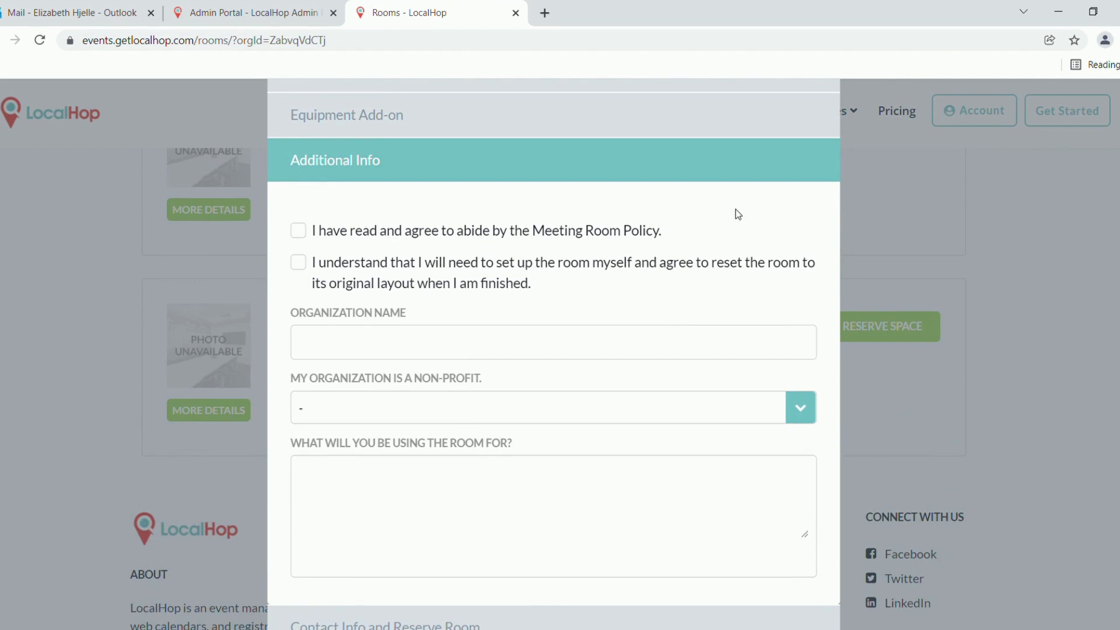
left_click(299, 239)
left_click_drag(625, 233, 548, 292)
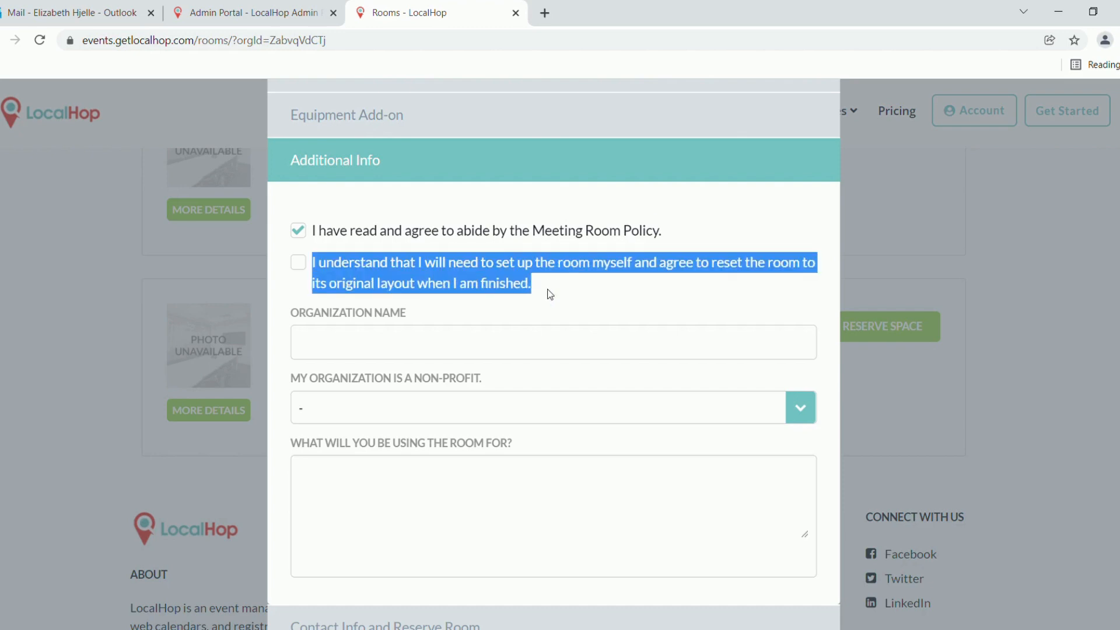
left_click(649, 292)
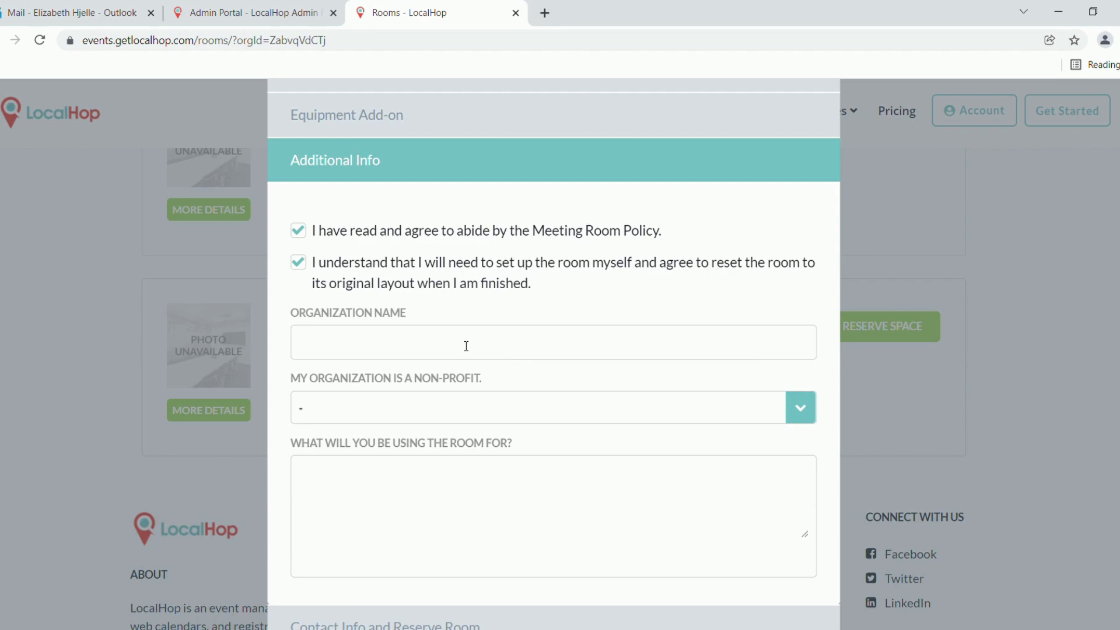
Enter organization 'Cat Lovers Book Club' and mark it as not a non-profit
type("Cat Lovers Book Club")
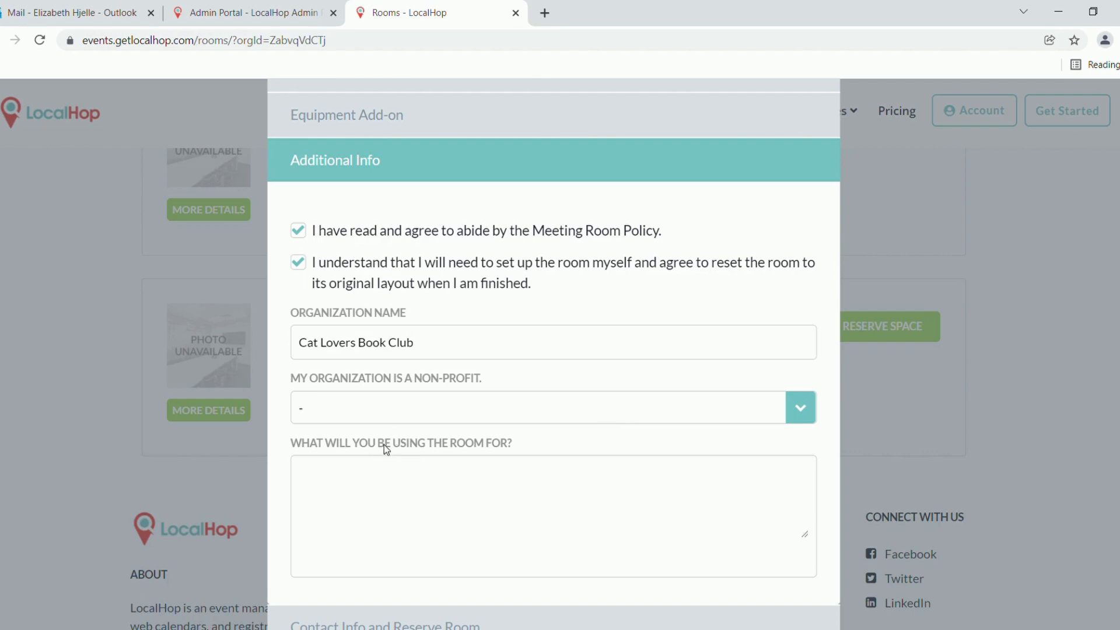
left_click(308, 458)
scroll(601, 453, "down", 2)
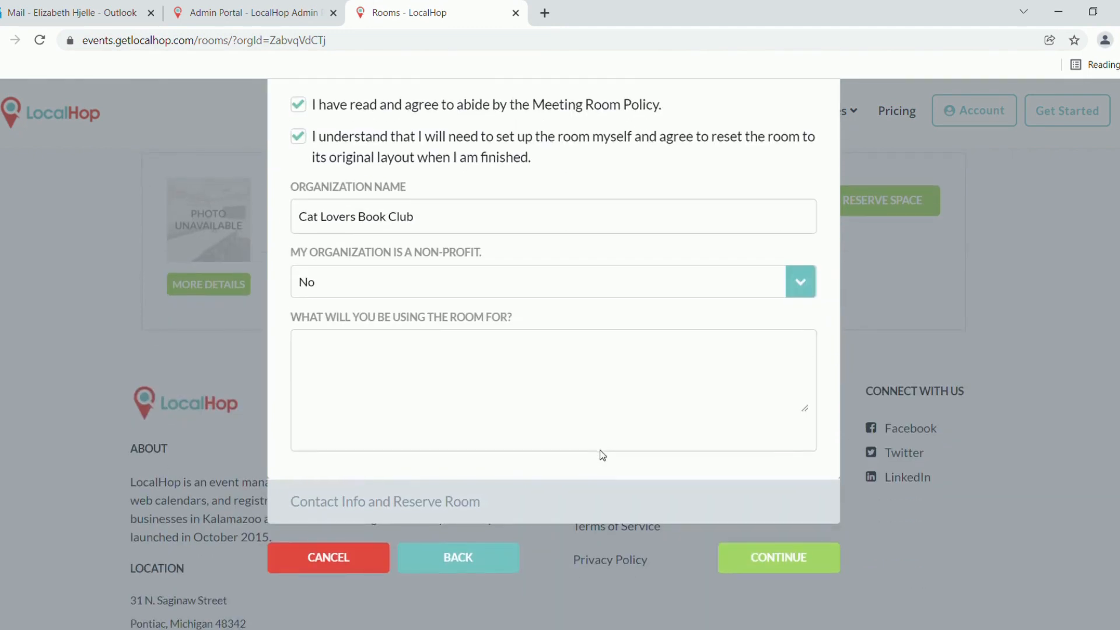
Describe the room use as 'Monthly book club meeting.' and continue to Contact Info
left_click(425, 402)
type("Monthly book club m")
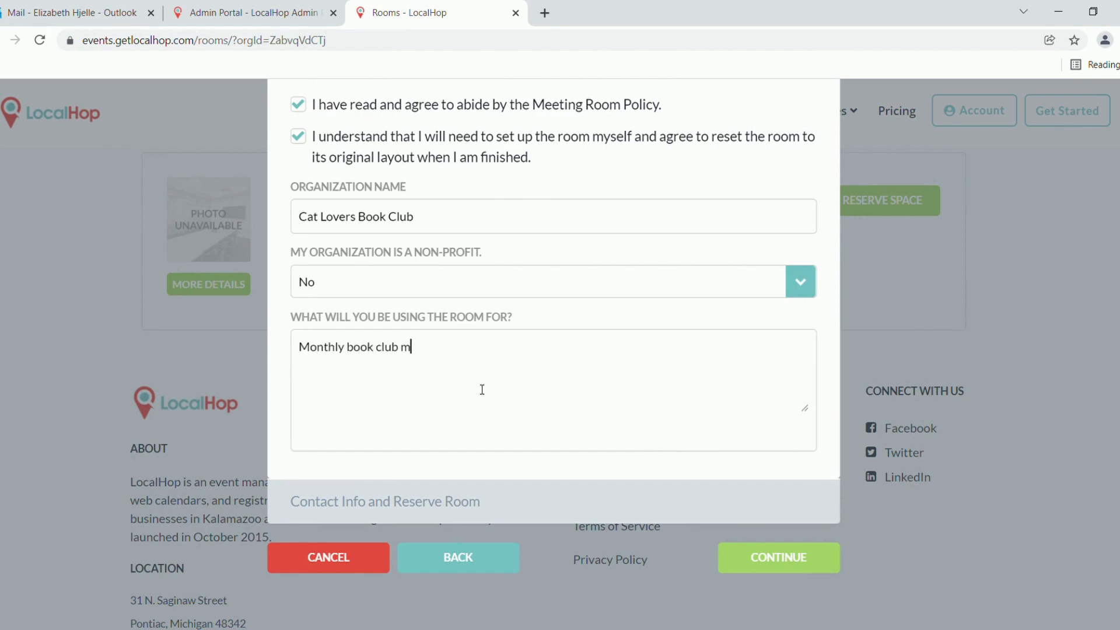
type("eeting.")
scroll(647, 297, "up", 4)
scroll(646, 297, "down", 1)
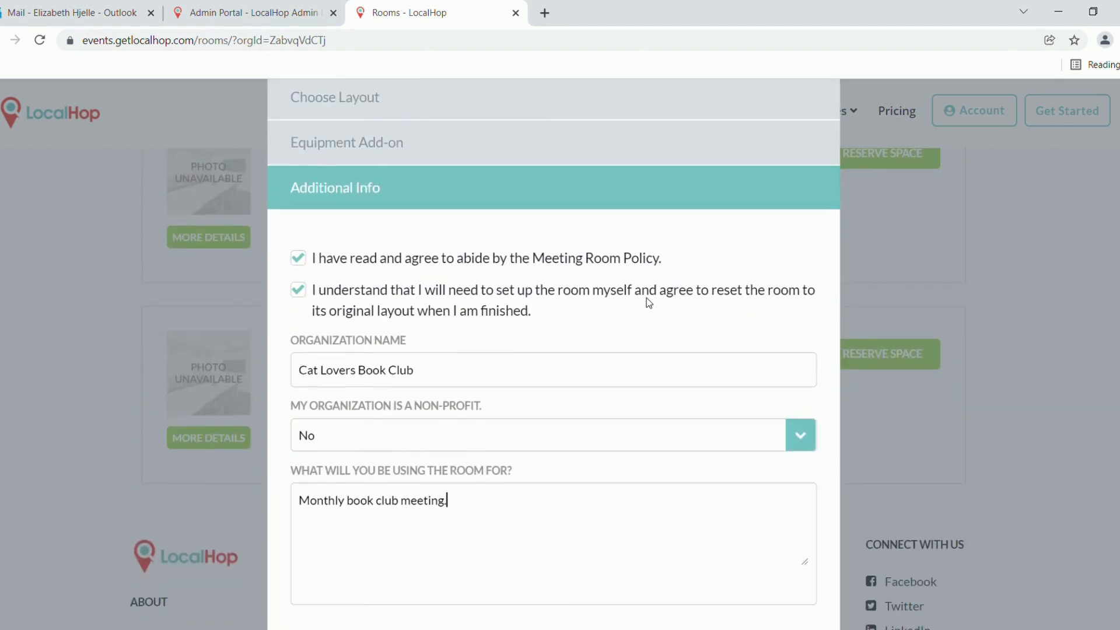
scroll(646, 300, "down", 3)
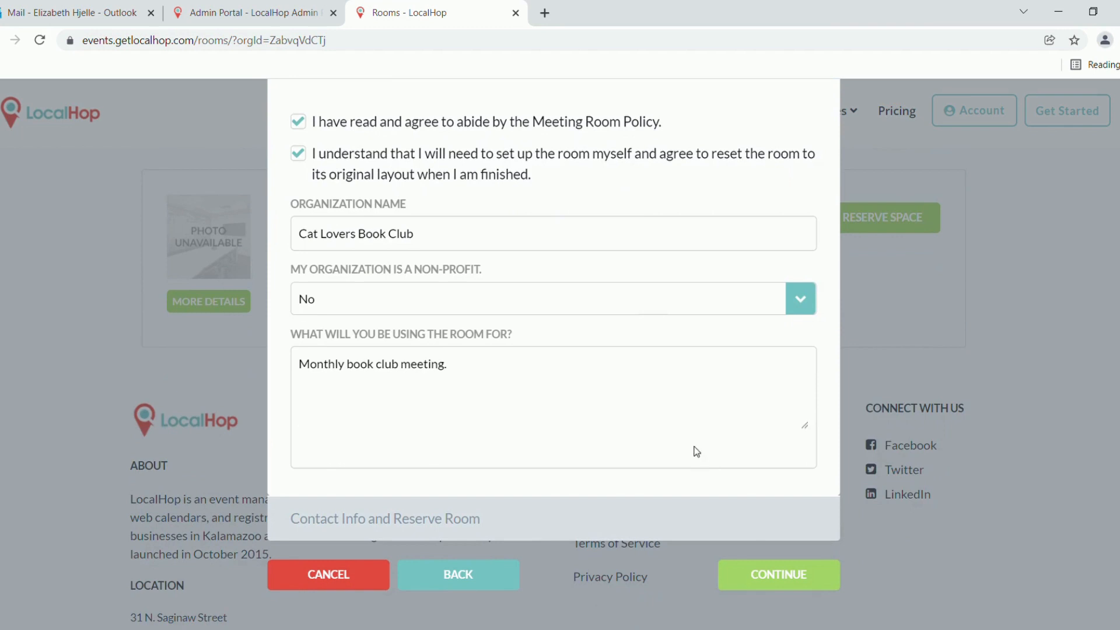
left_click(757, 584)
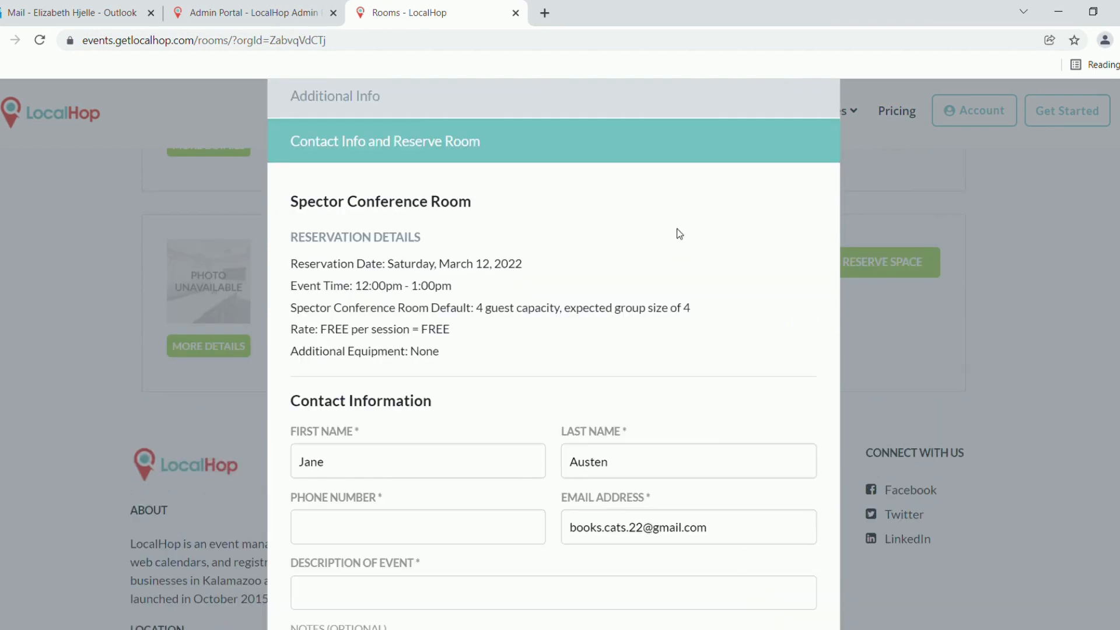
Enter the contact phone number
scroll(680, 234, "down", 3)
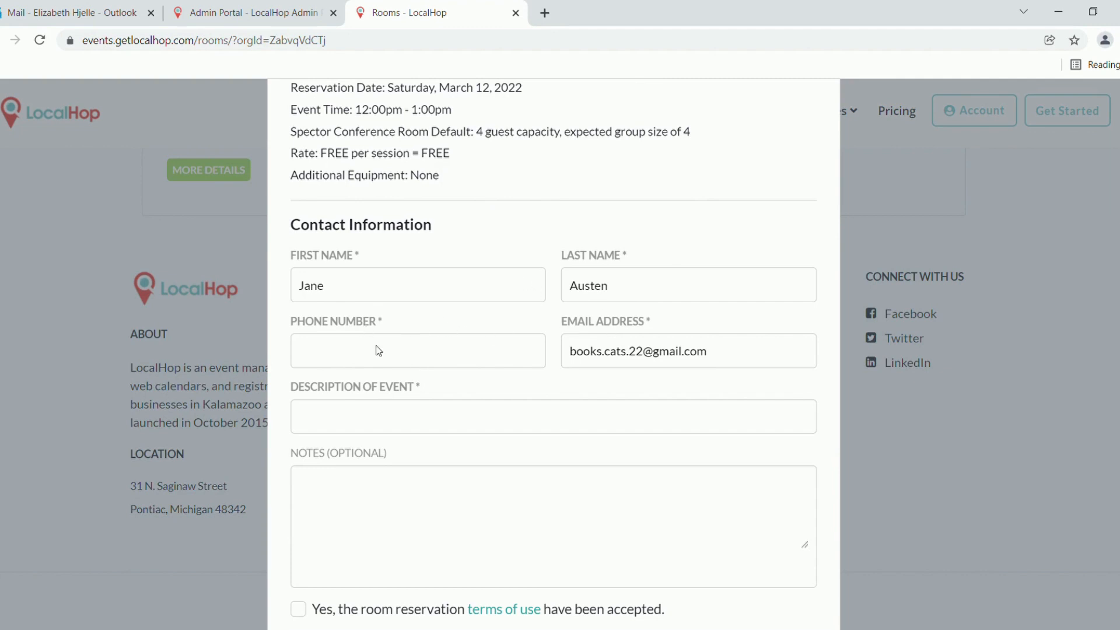
left_click(358, 361)
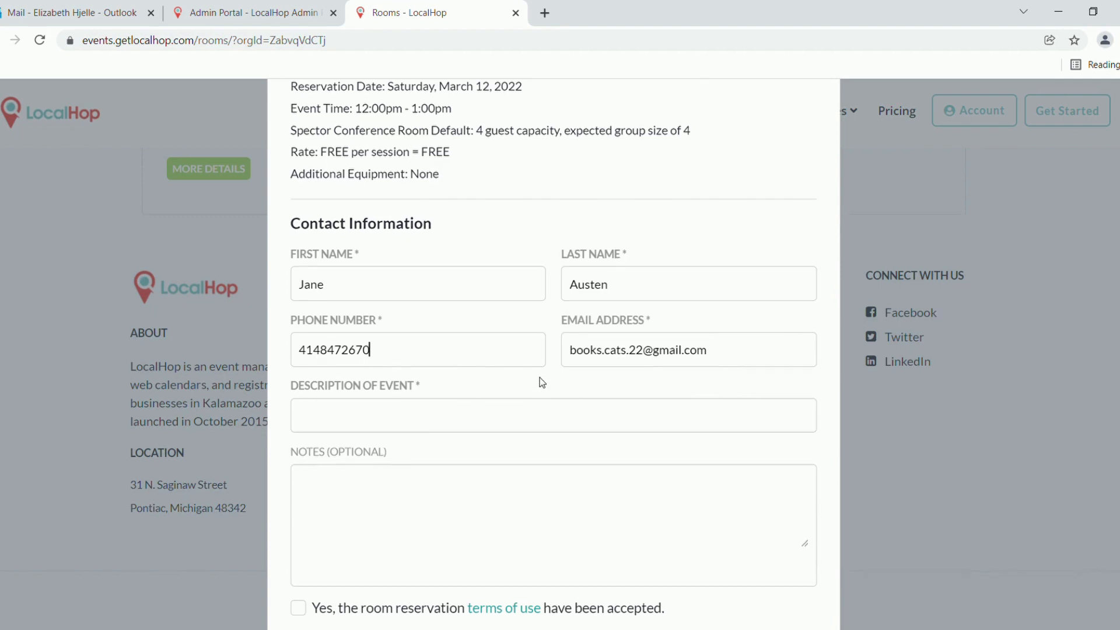
Describe the event as 'Cat Lovers Book Club meeting', correcting the 'CLub' typo
scroll(537, 380, "down", 1)
left_click(448, 376)
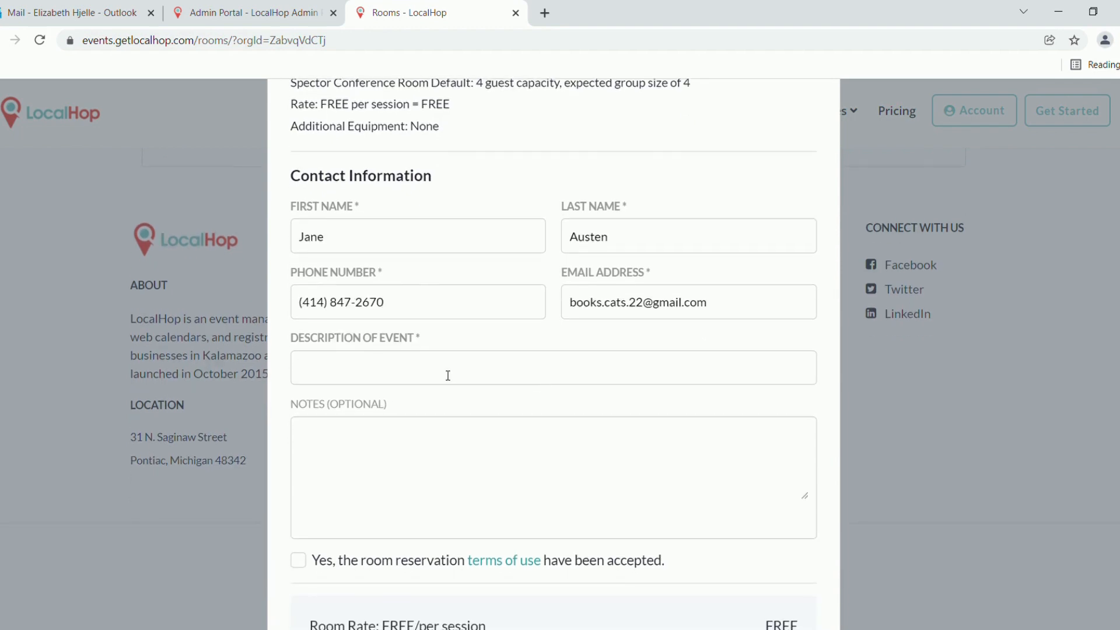
type("Cat Lovers Book CLub")
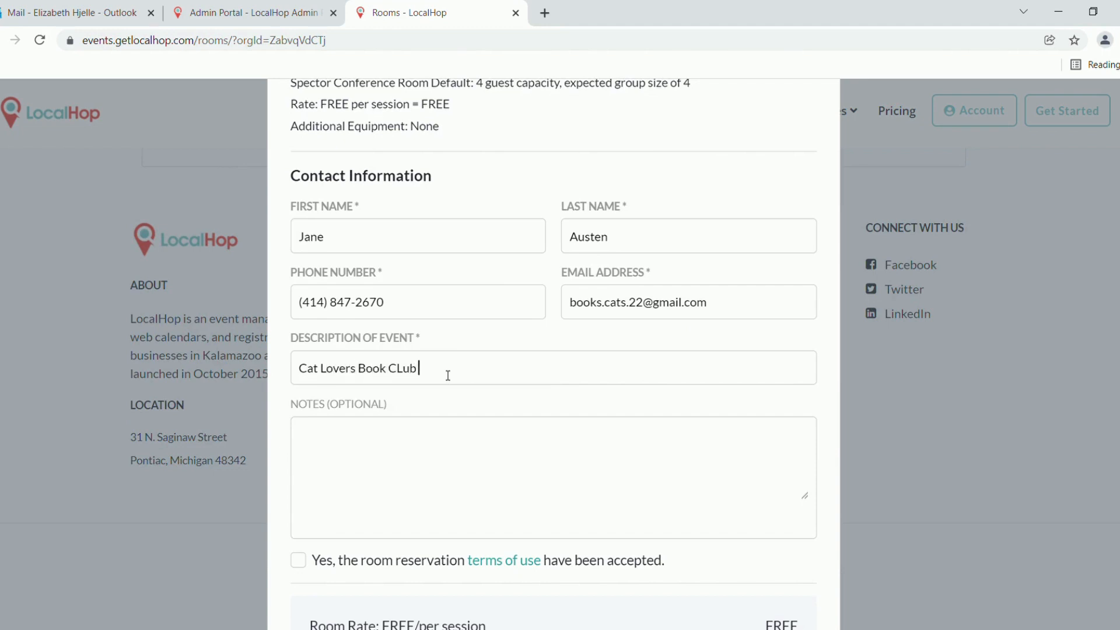
type(" meeting")
left_click(400, 370)
scroll(508, 470, "down", 1)
left_click(520, 472)
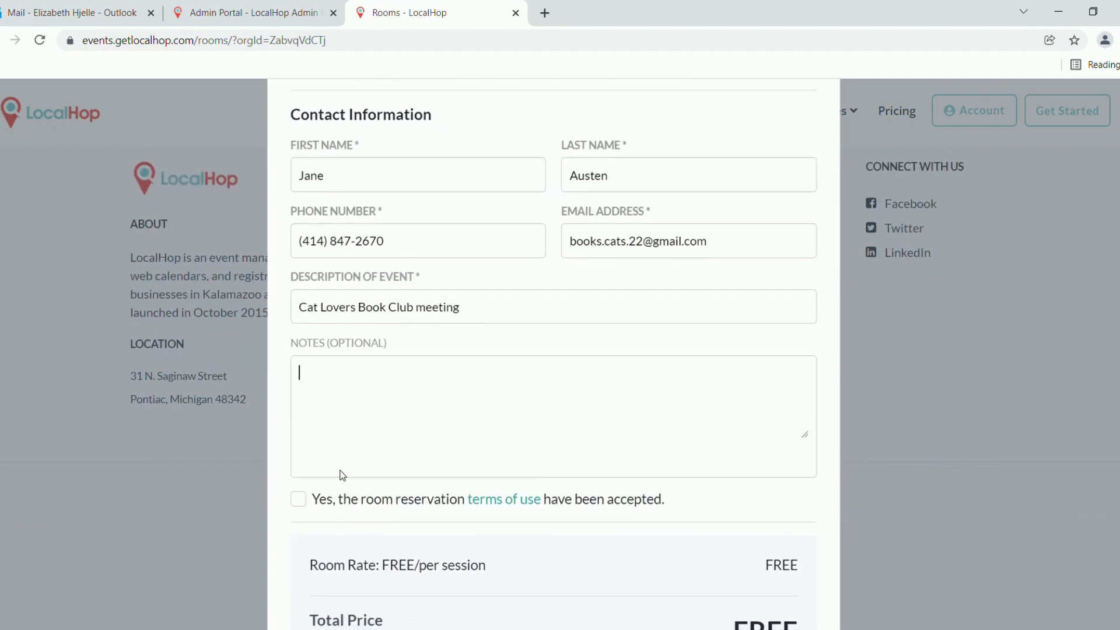
Accept the terms of use and review the booking summary showing a FREE total
left_click(296, 504)
scroll(689, 505, "down", 3)
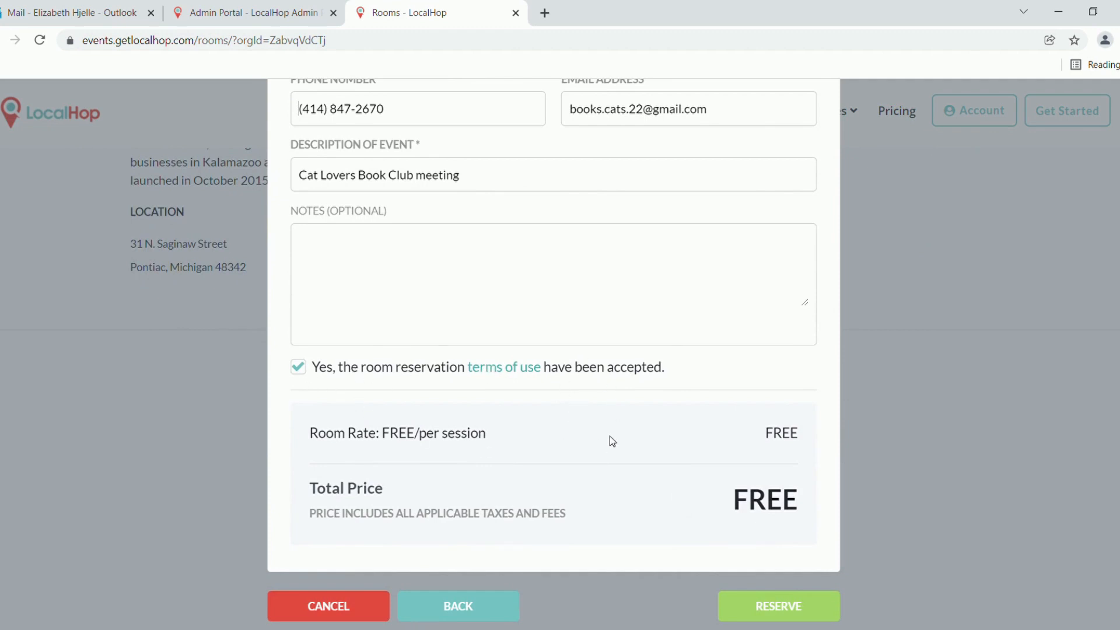
scroll(671, 435, "down", 1)
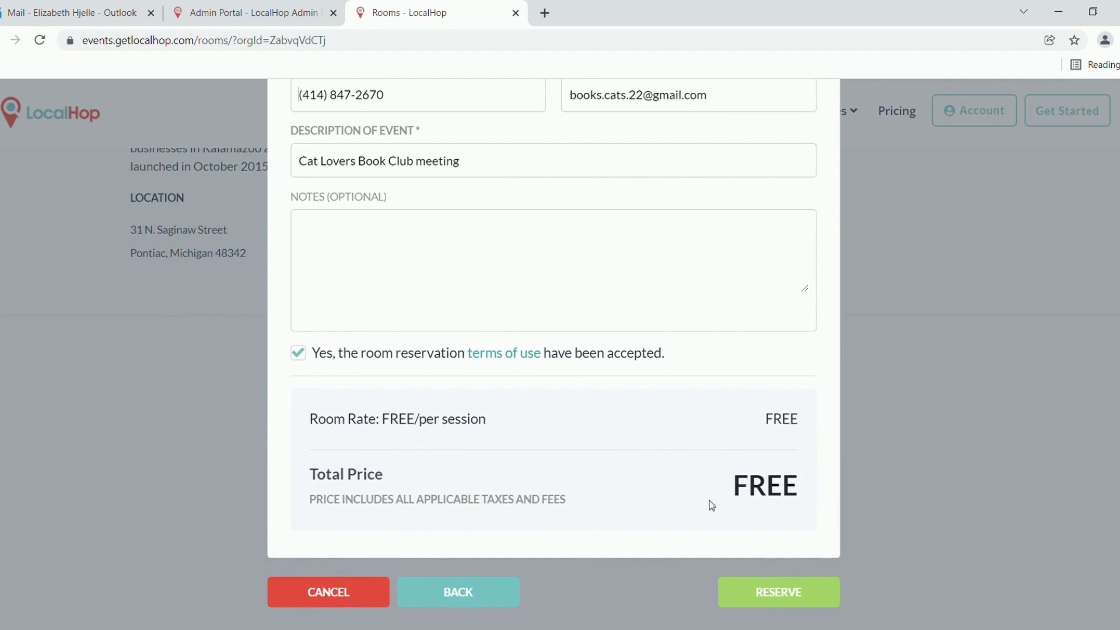
scroll(737, 435, "up", 7)
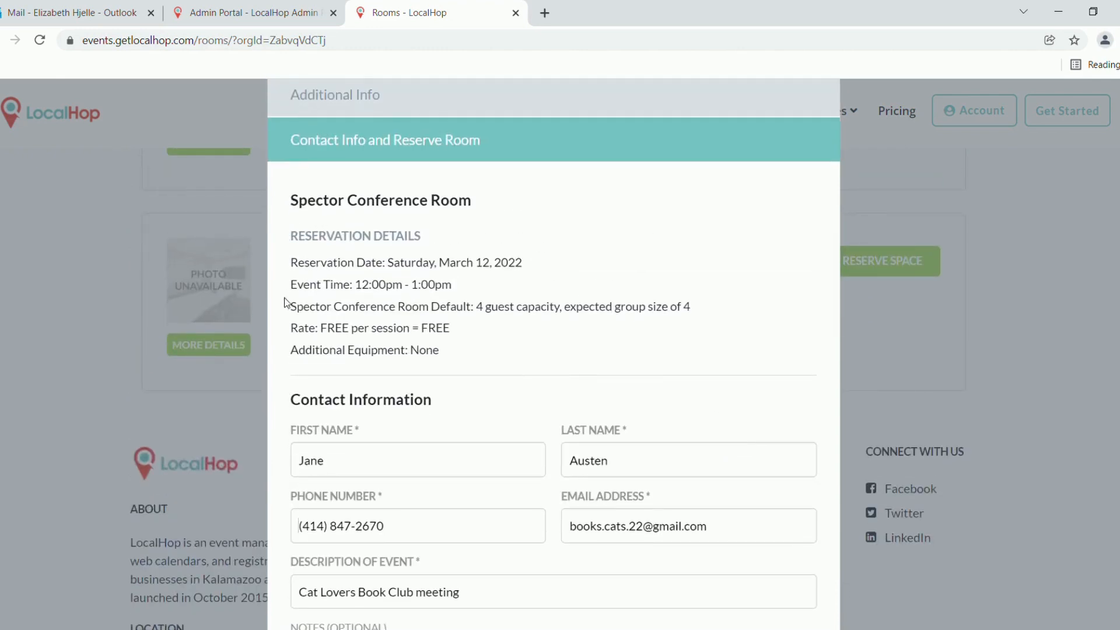
scroll(564, 378, "down", 7)
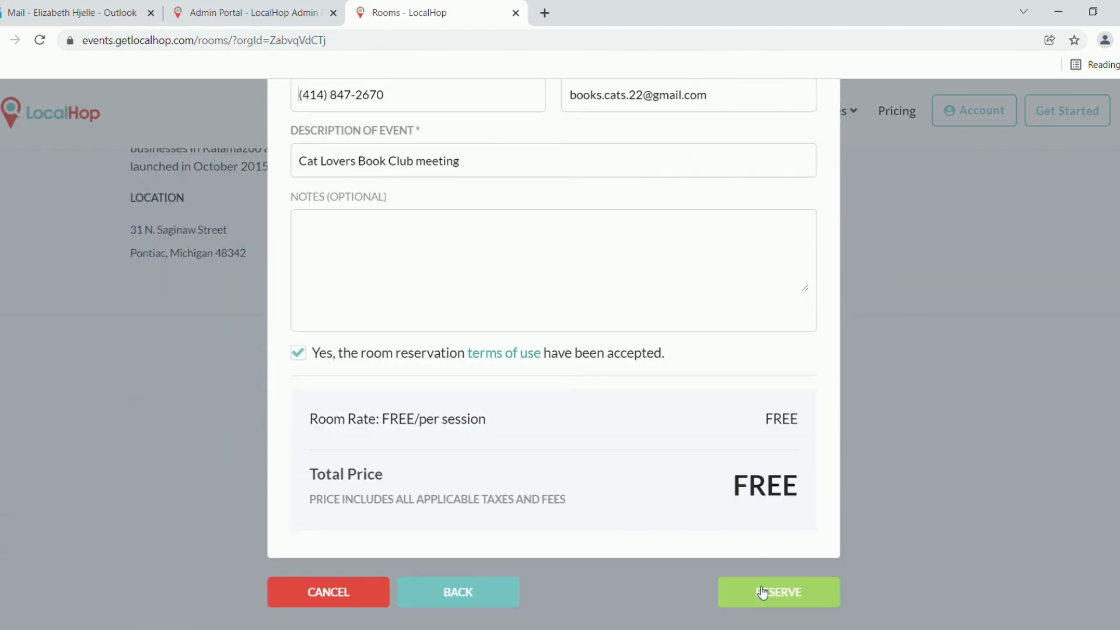
Submit the Spector Conference Room reservation with the RESERVE button
left_click(767, 592)
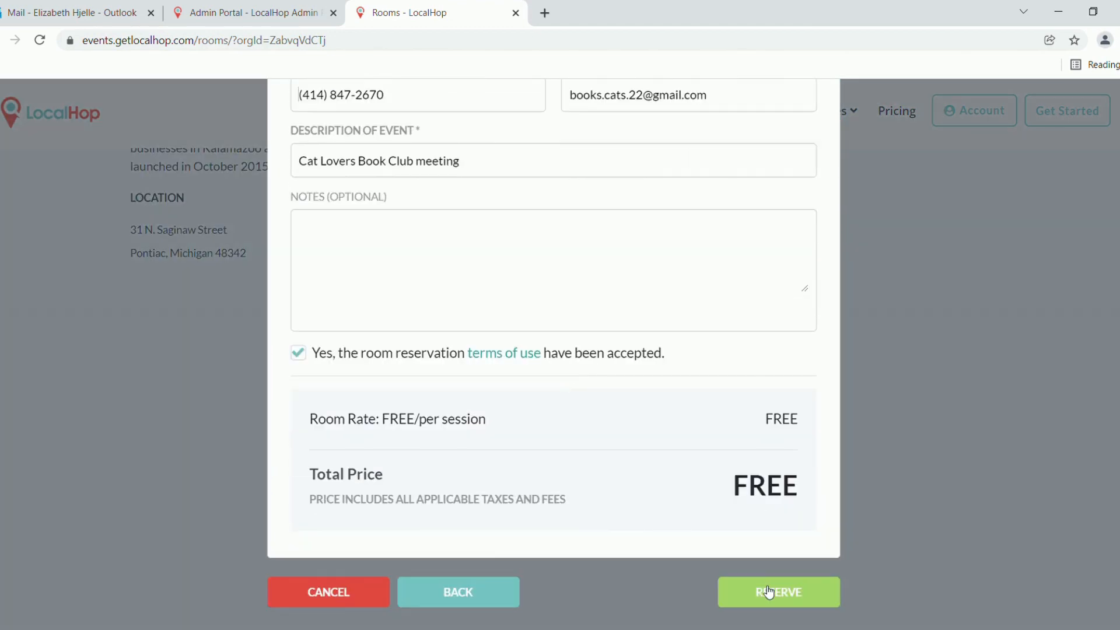